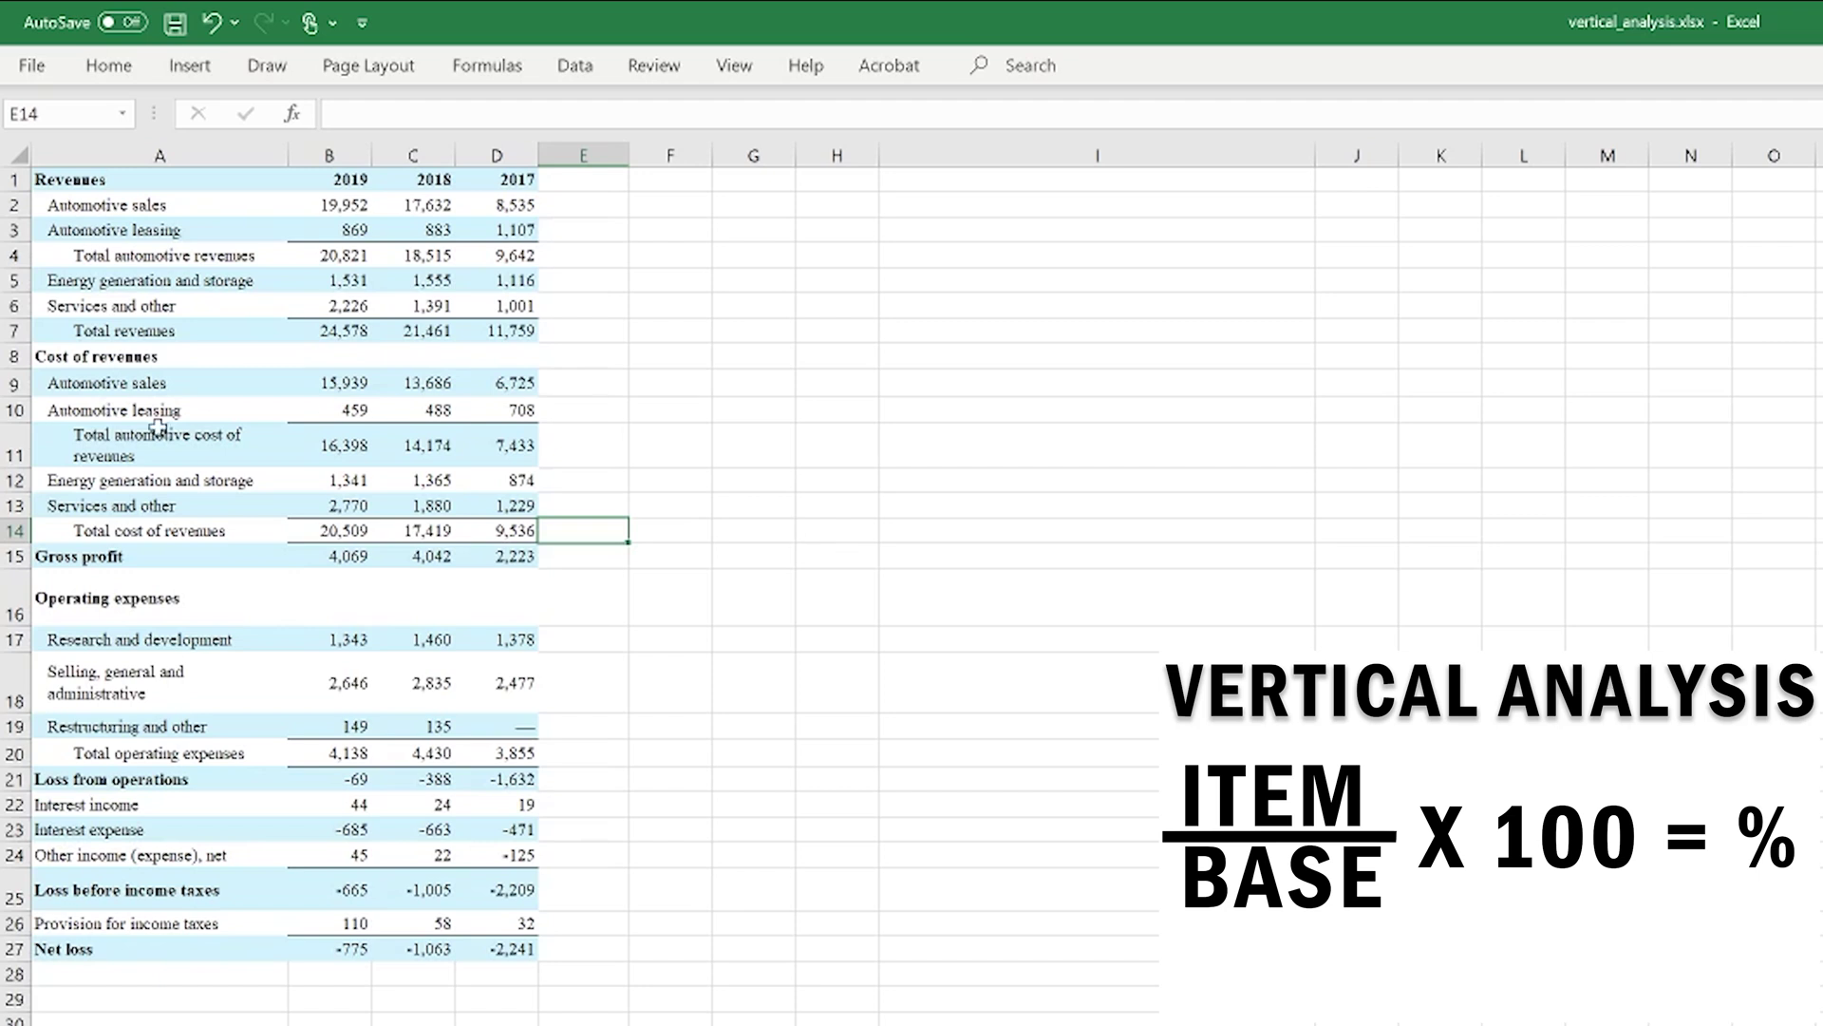
Enter =B14/B7 in E14 so total cost of revenues shows 83% of total revenues
{"action": "type", "text": "="}
{"action": "left_click", "coordinate": [353, 535]}
{"action": "type", "text": "/"}
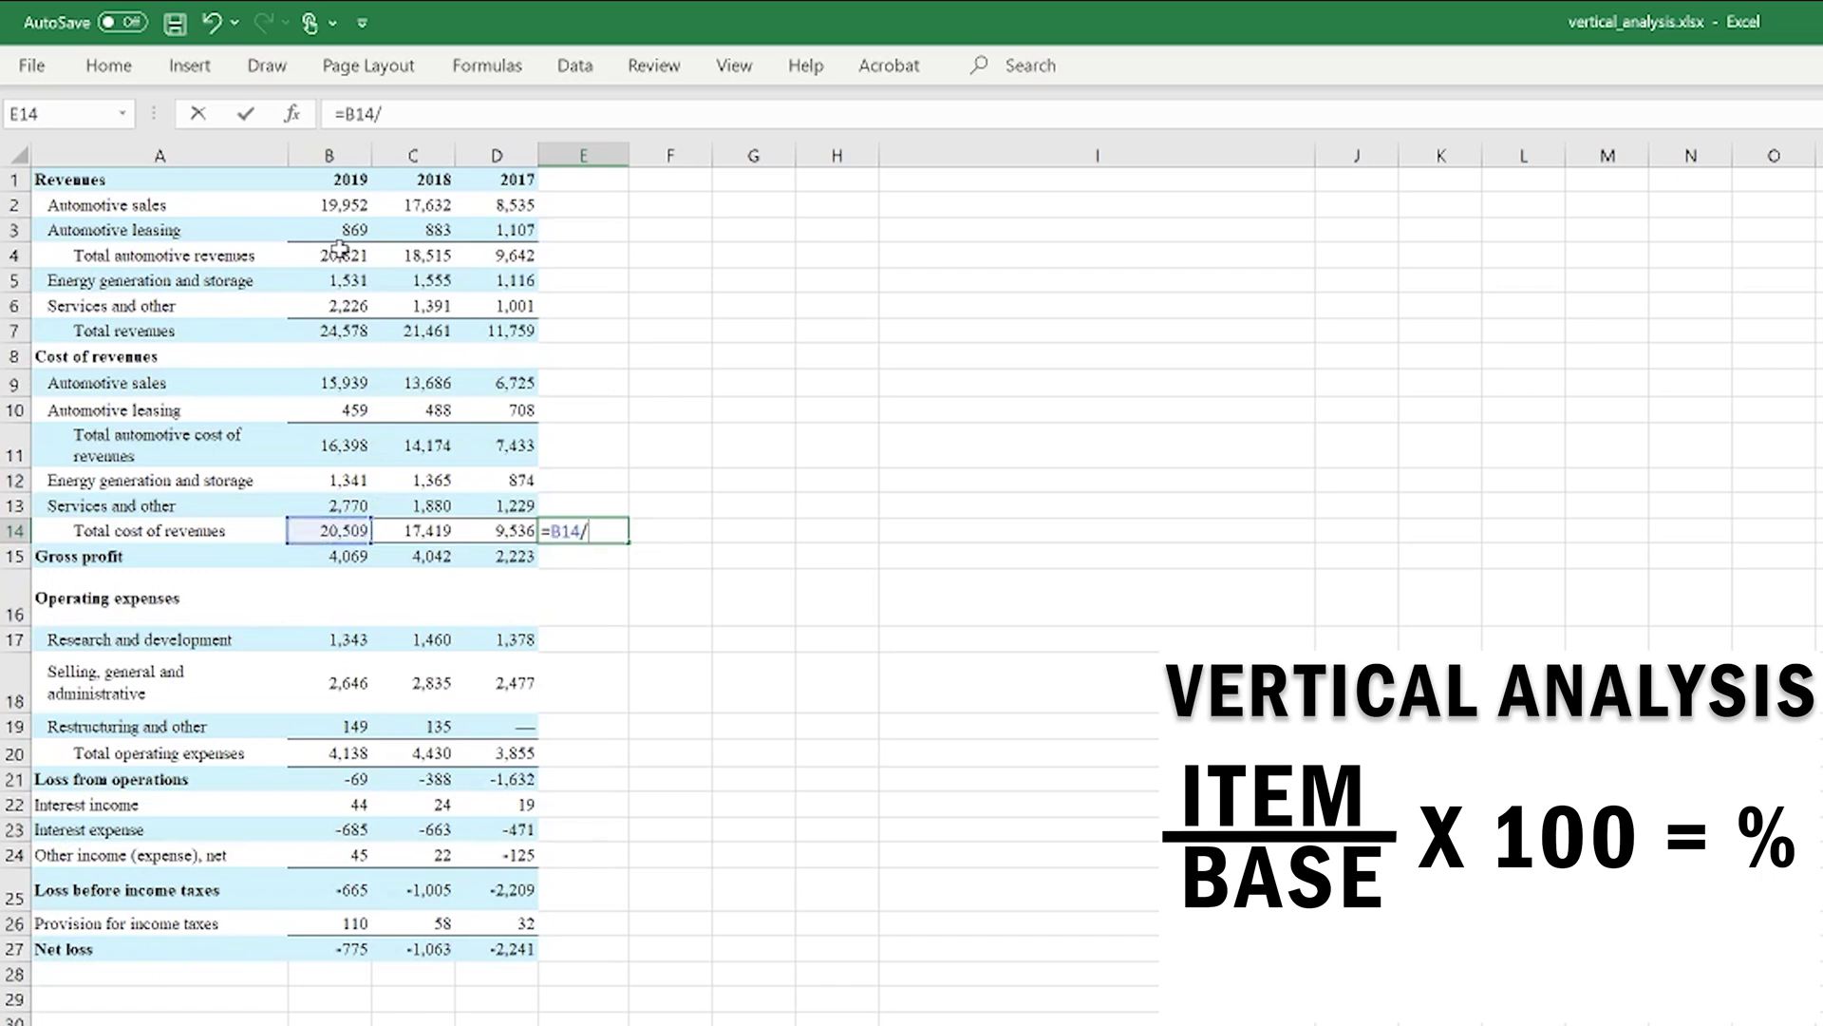
{"action": "left_click", "coordinate": [349, 332]}
{"action": "key", "text": "Return"}
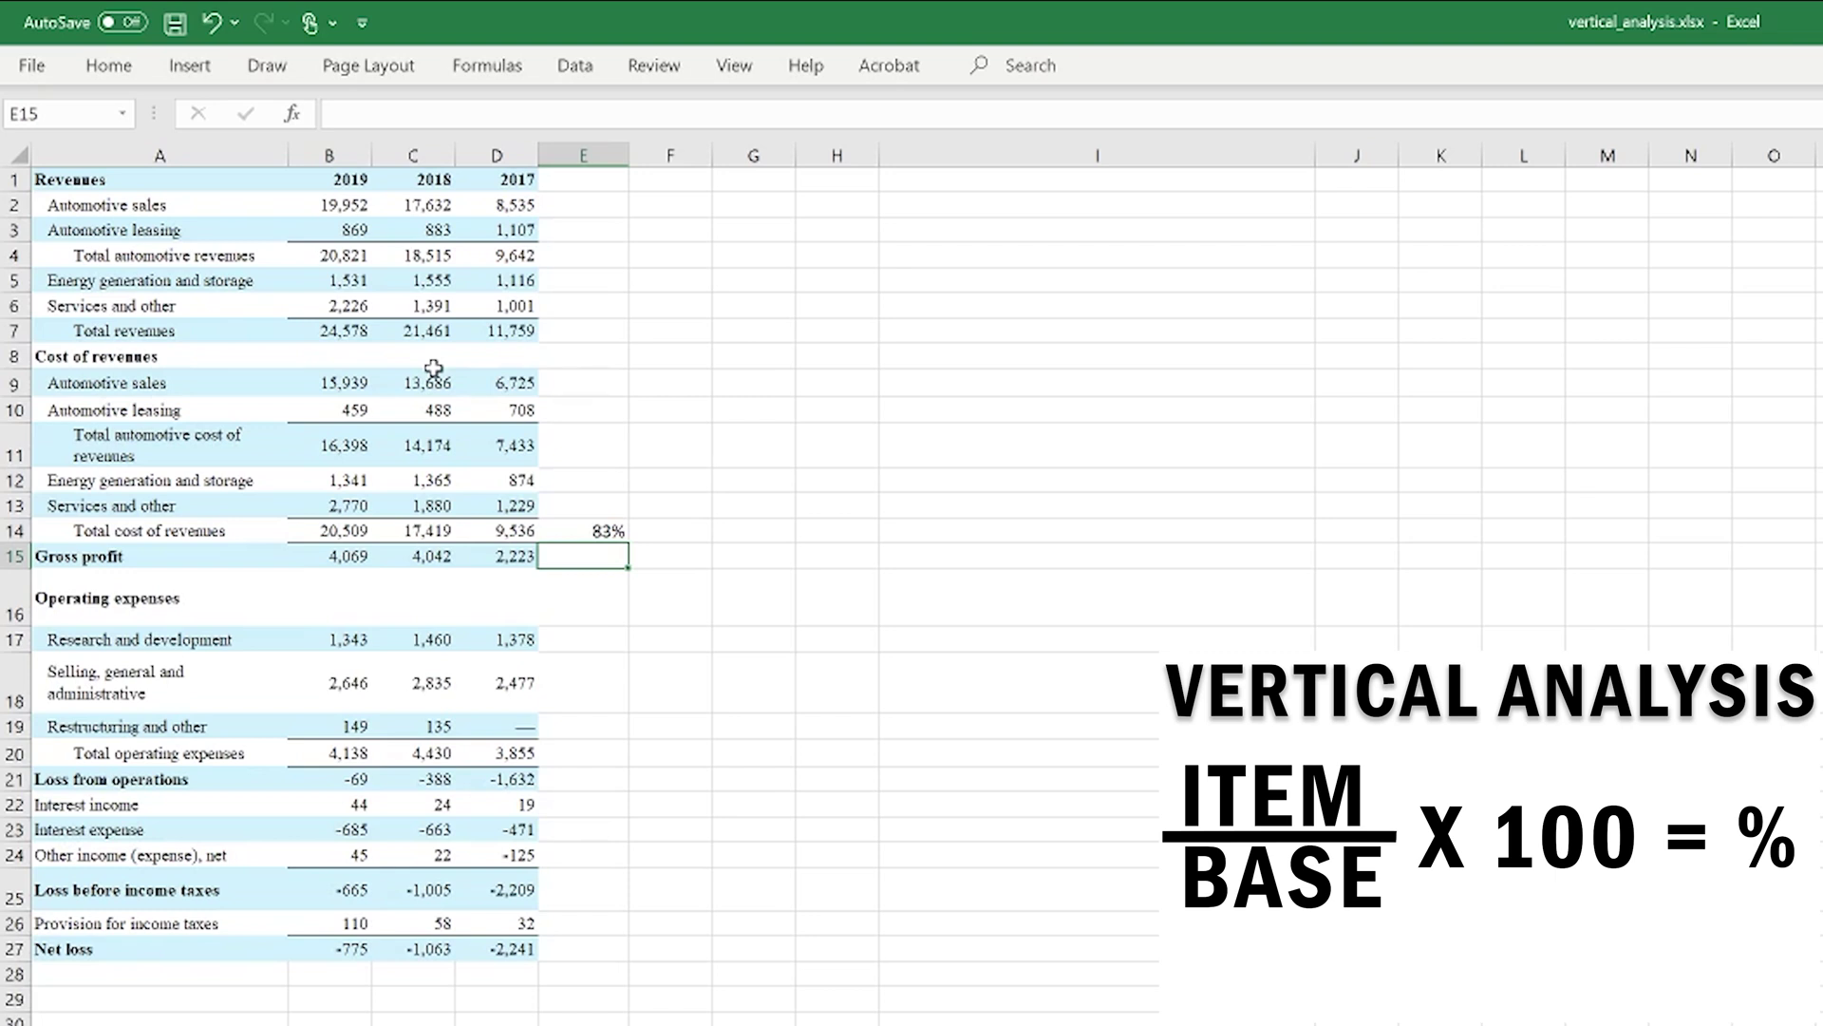
{"action": "left_click", "coordinate": [771, 533]}
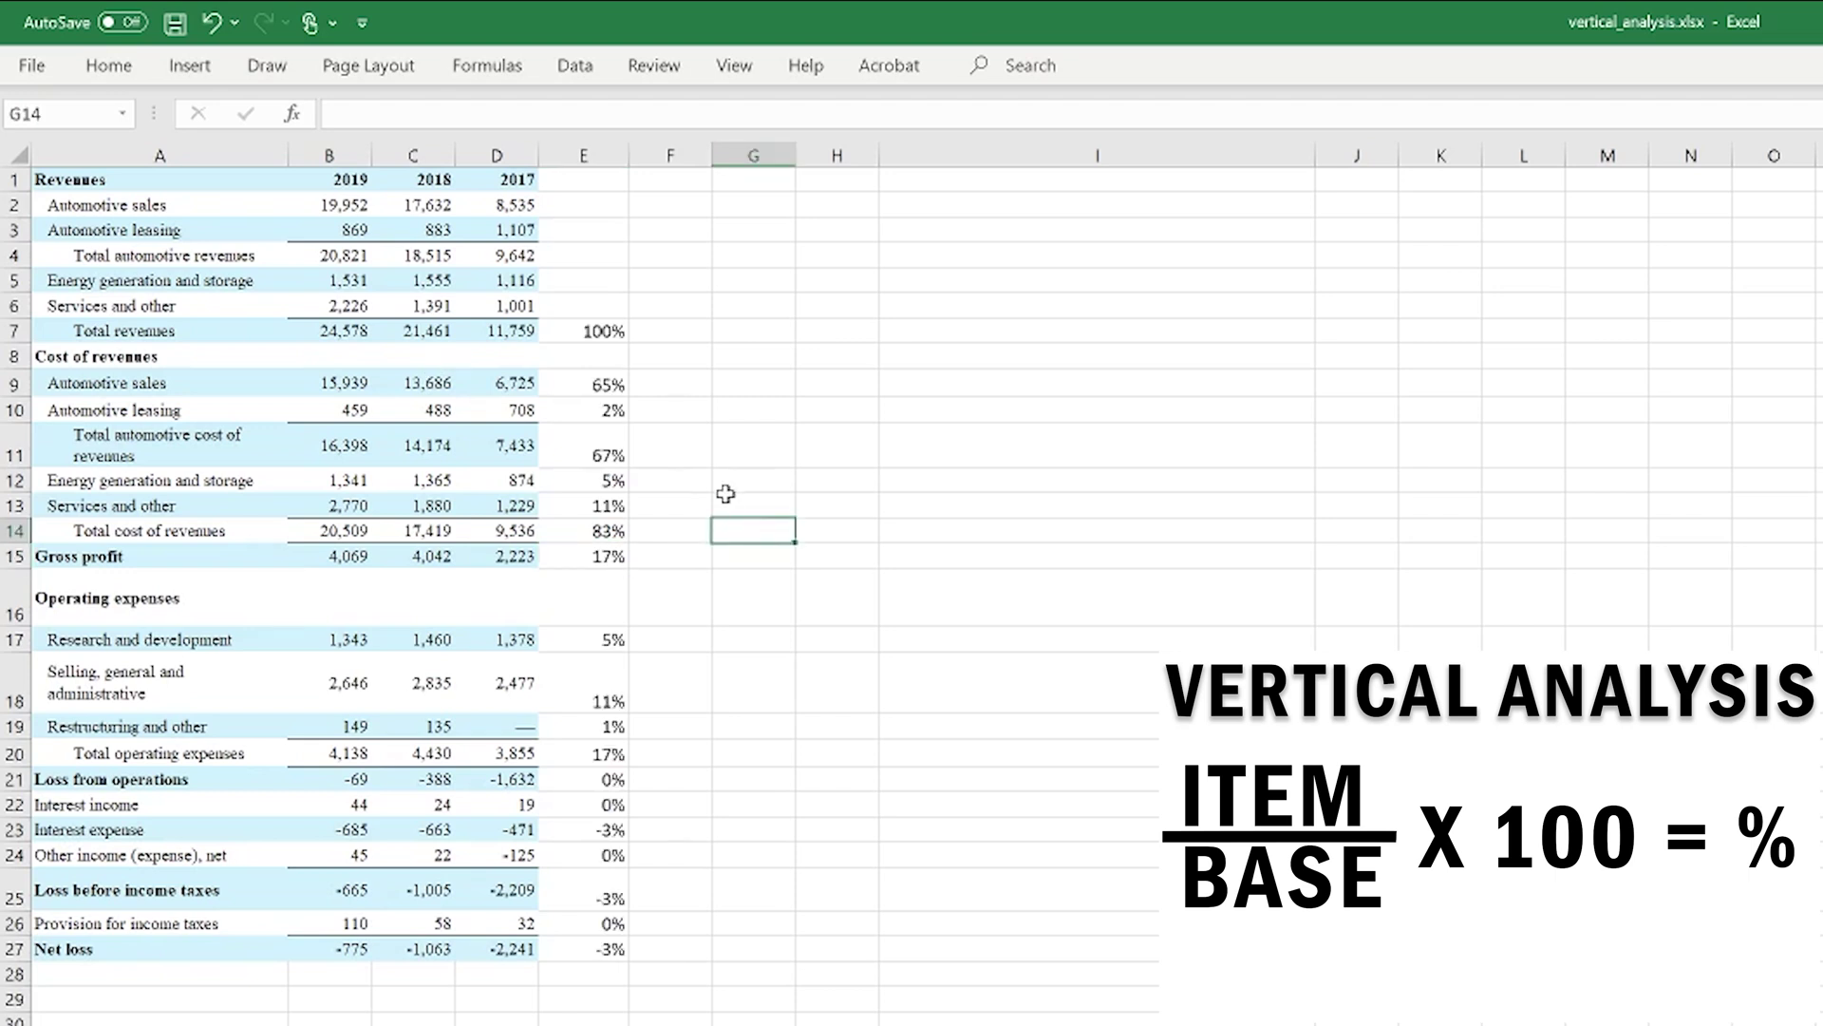
{"action": "key", "text": "Left"}
{"action": "key", "text": "Left"}
{"action": "key", "text": "Up"}
{"action": "key", "text": "Up"}
{"action": "key", "text": "Up"}
{"action": "key", "text": "Up"}
{"action": "key", "text": "Up"}
{"action": "key", "text": "Up"}
{"action": "key", "text": "Up"}
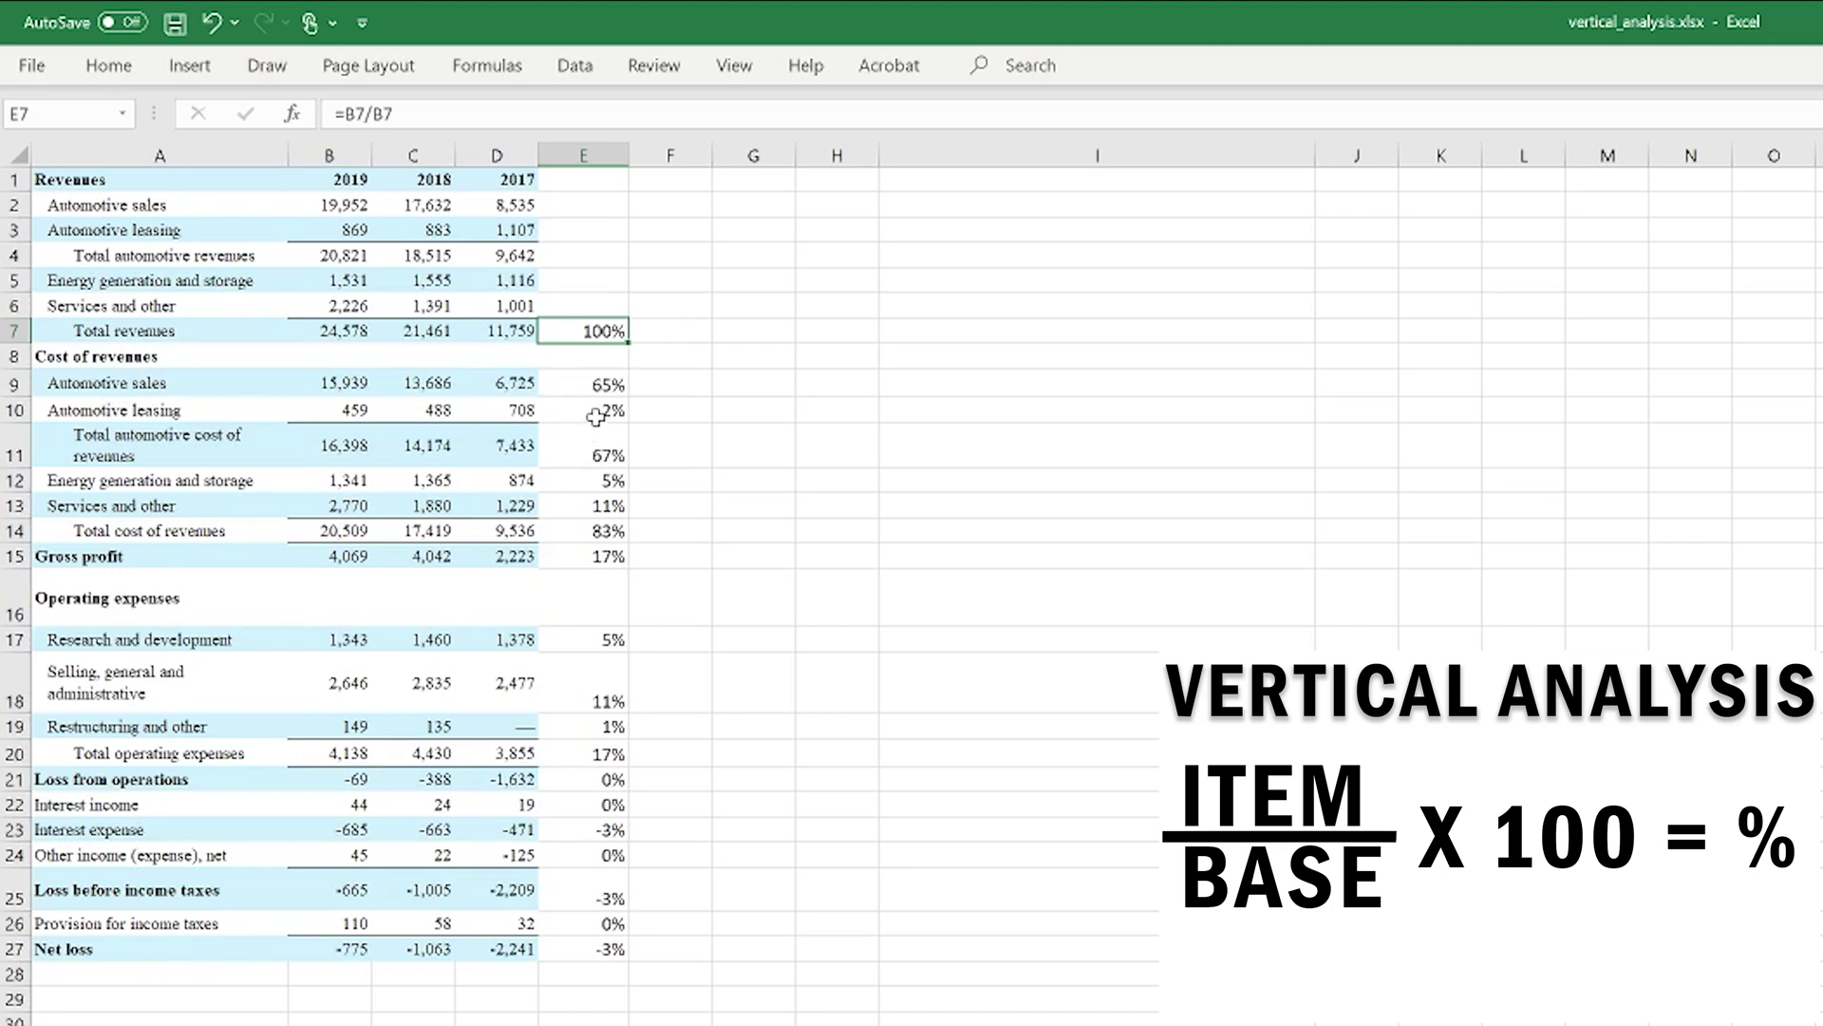
{"action": "left_click", "coordinate": [613, 383]}
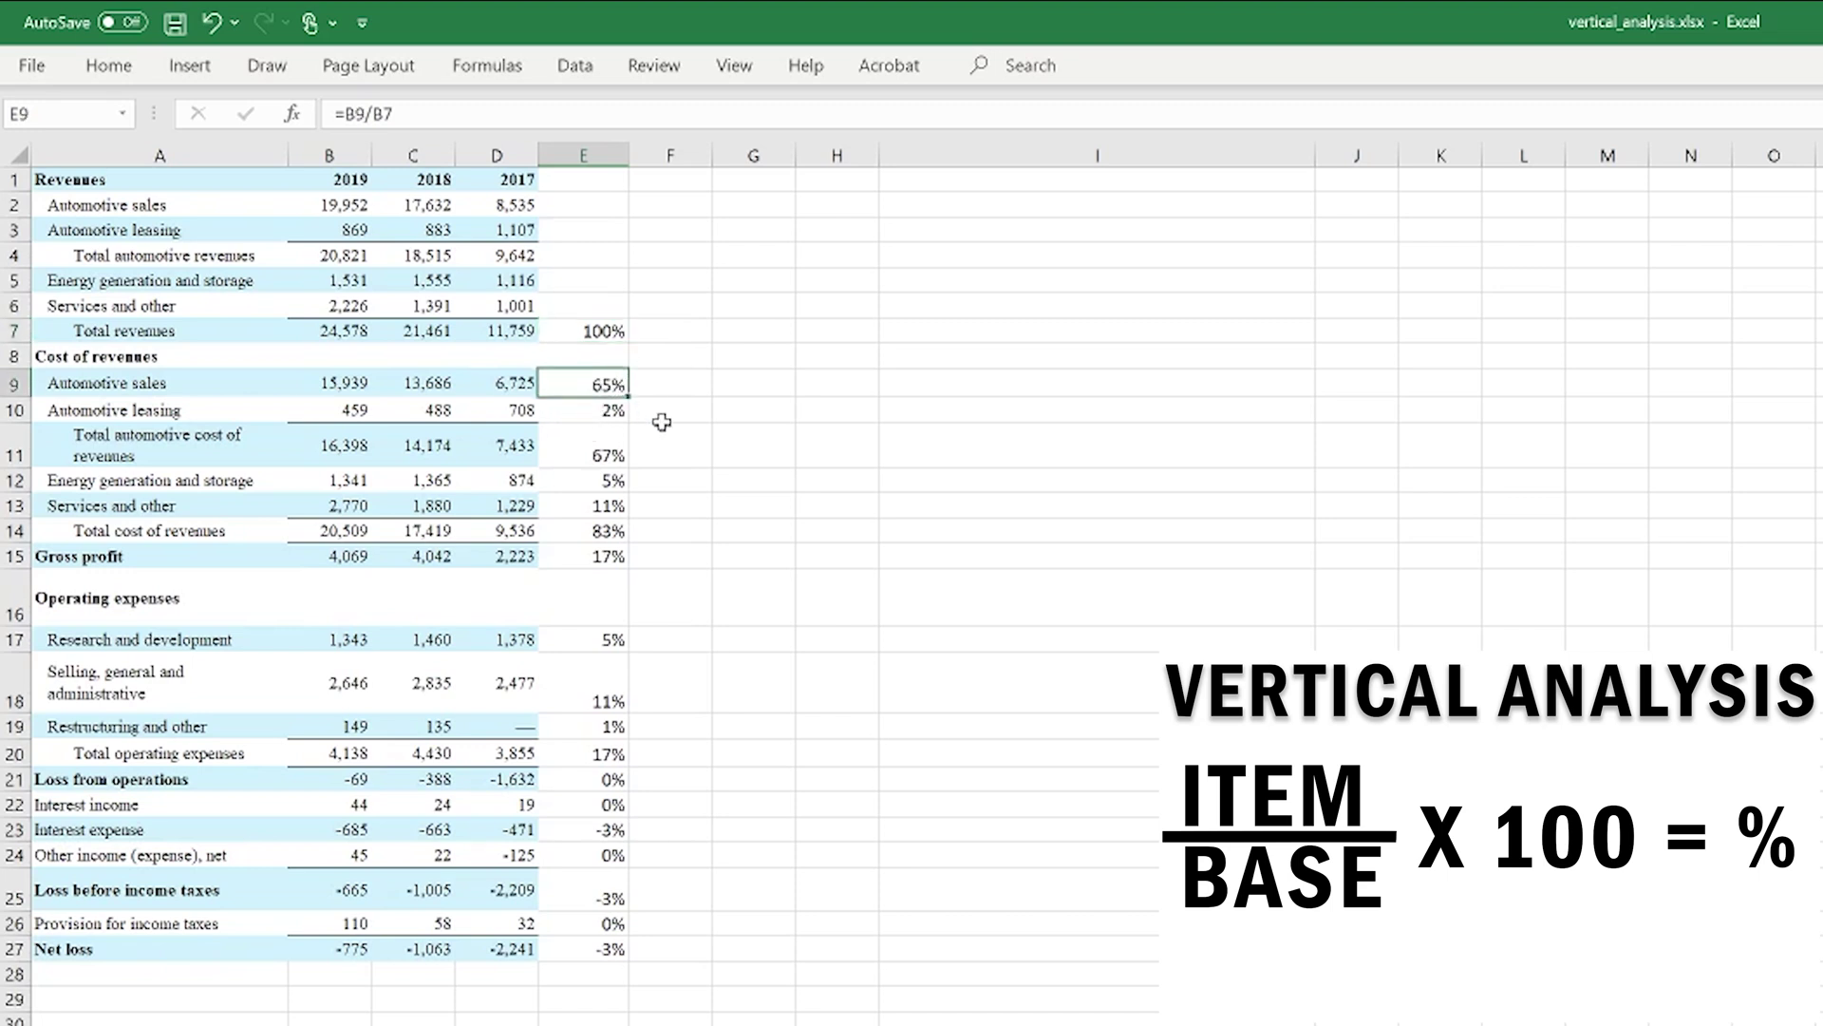
{"action": "left_click", "coordinate": [613, 410]}
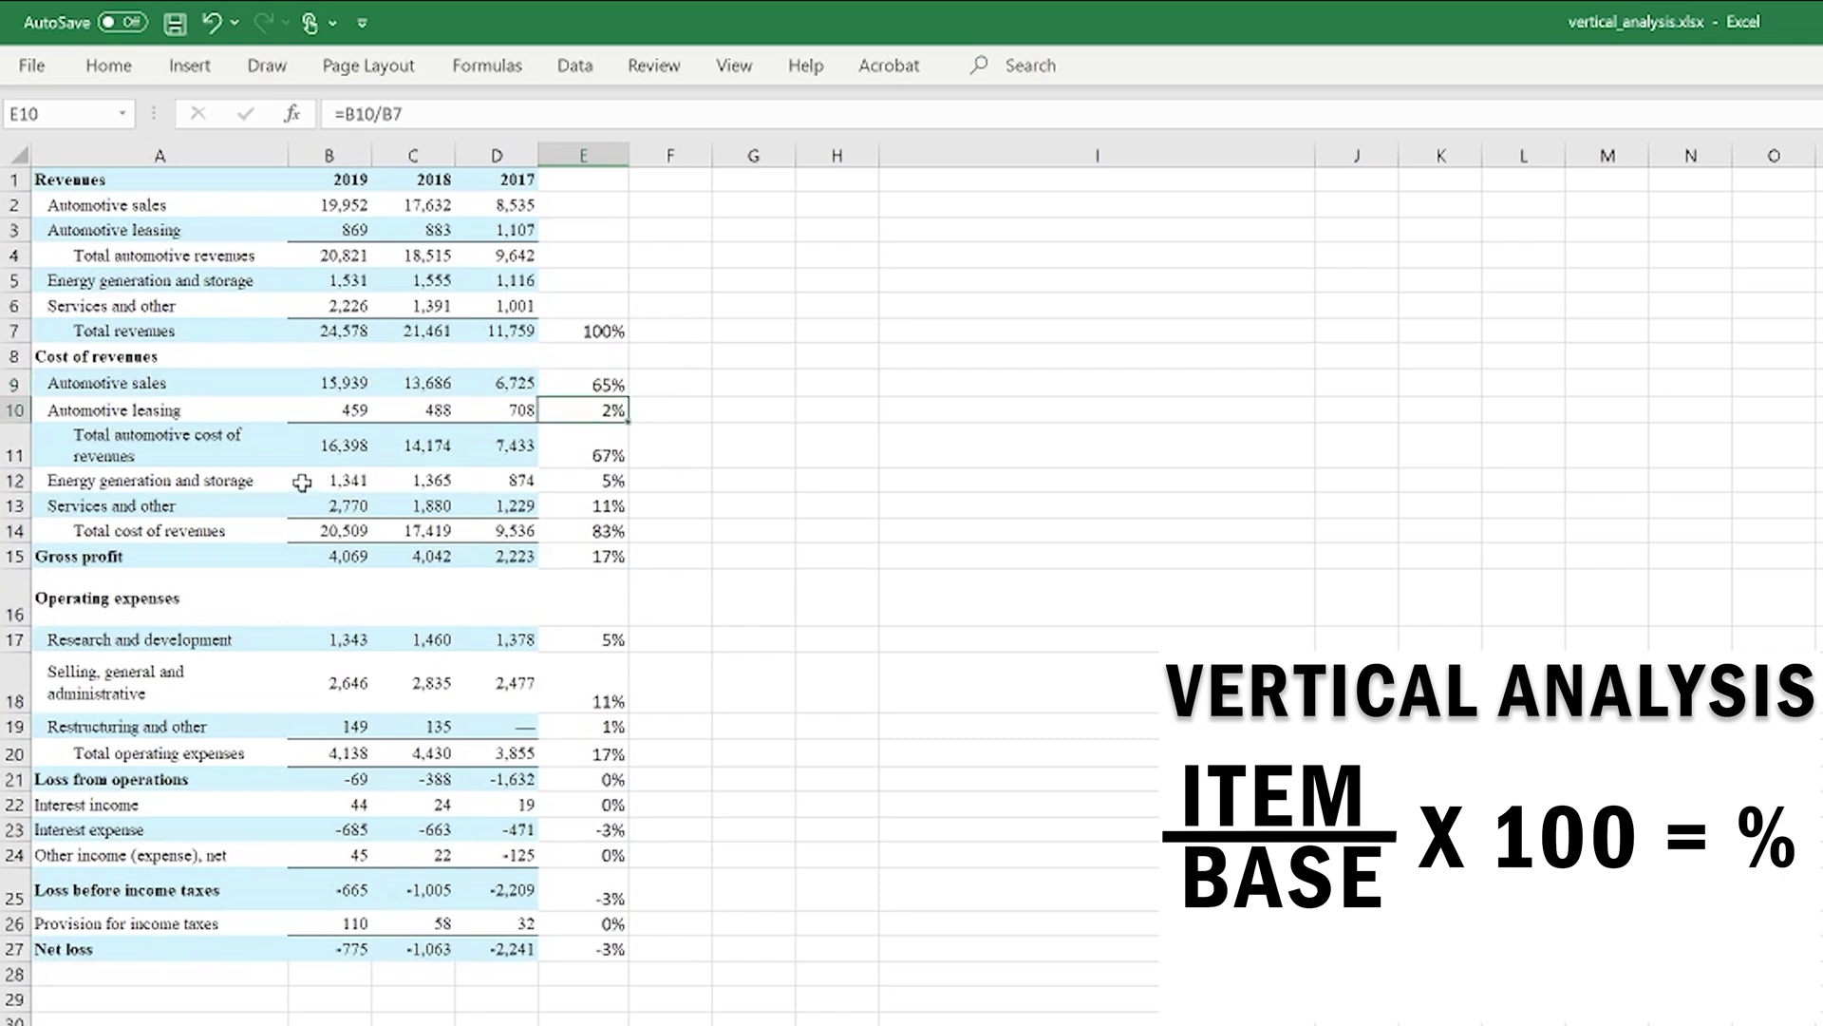
{"action": "left_click", "coordinate": [612, 454]}
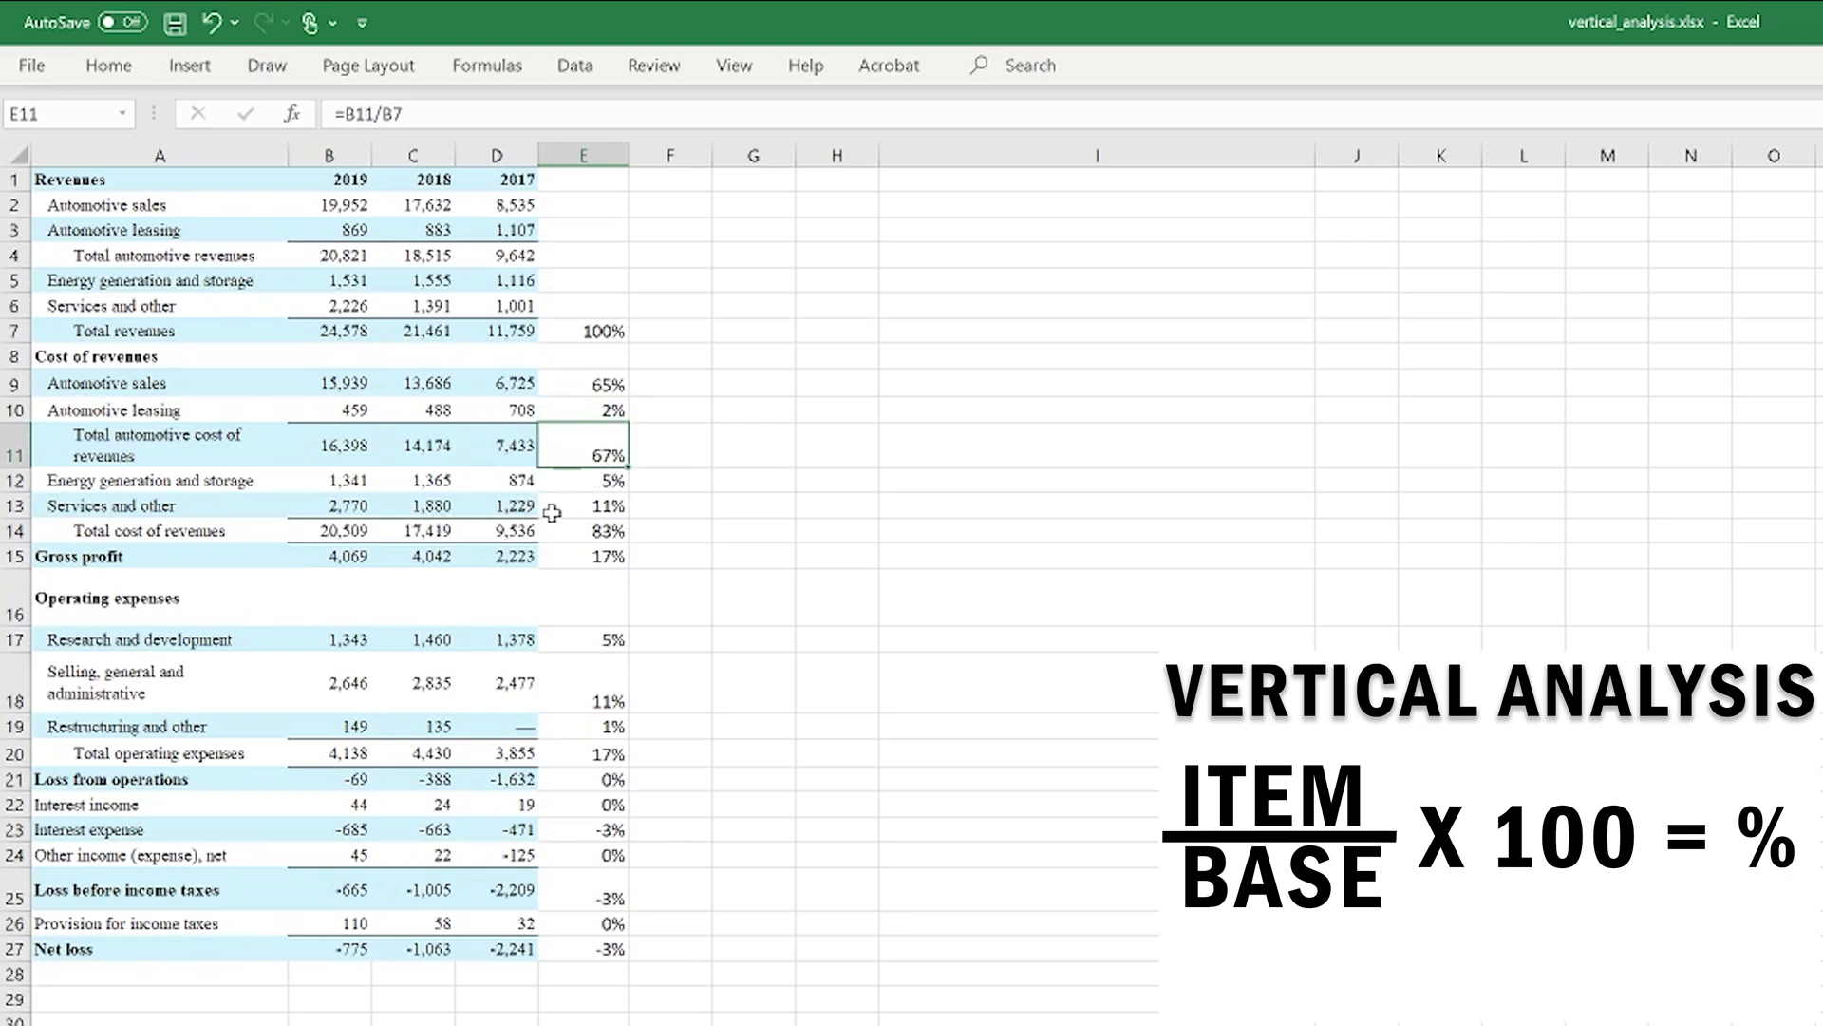
{"action": "left_click", "coordinate": [612, 486]}
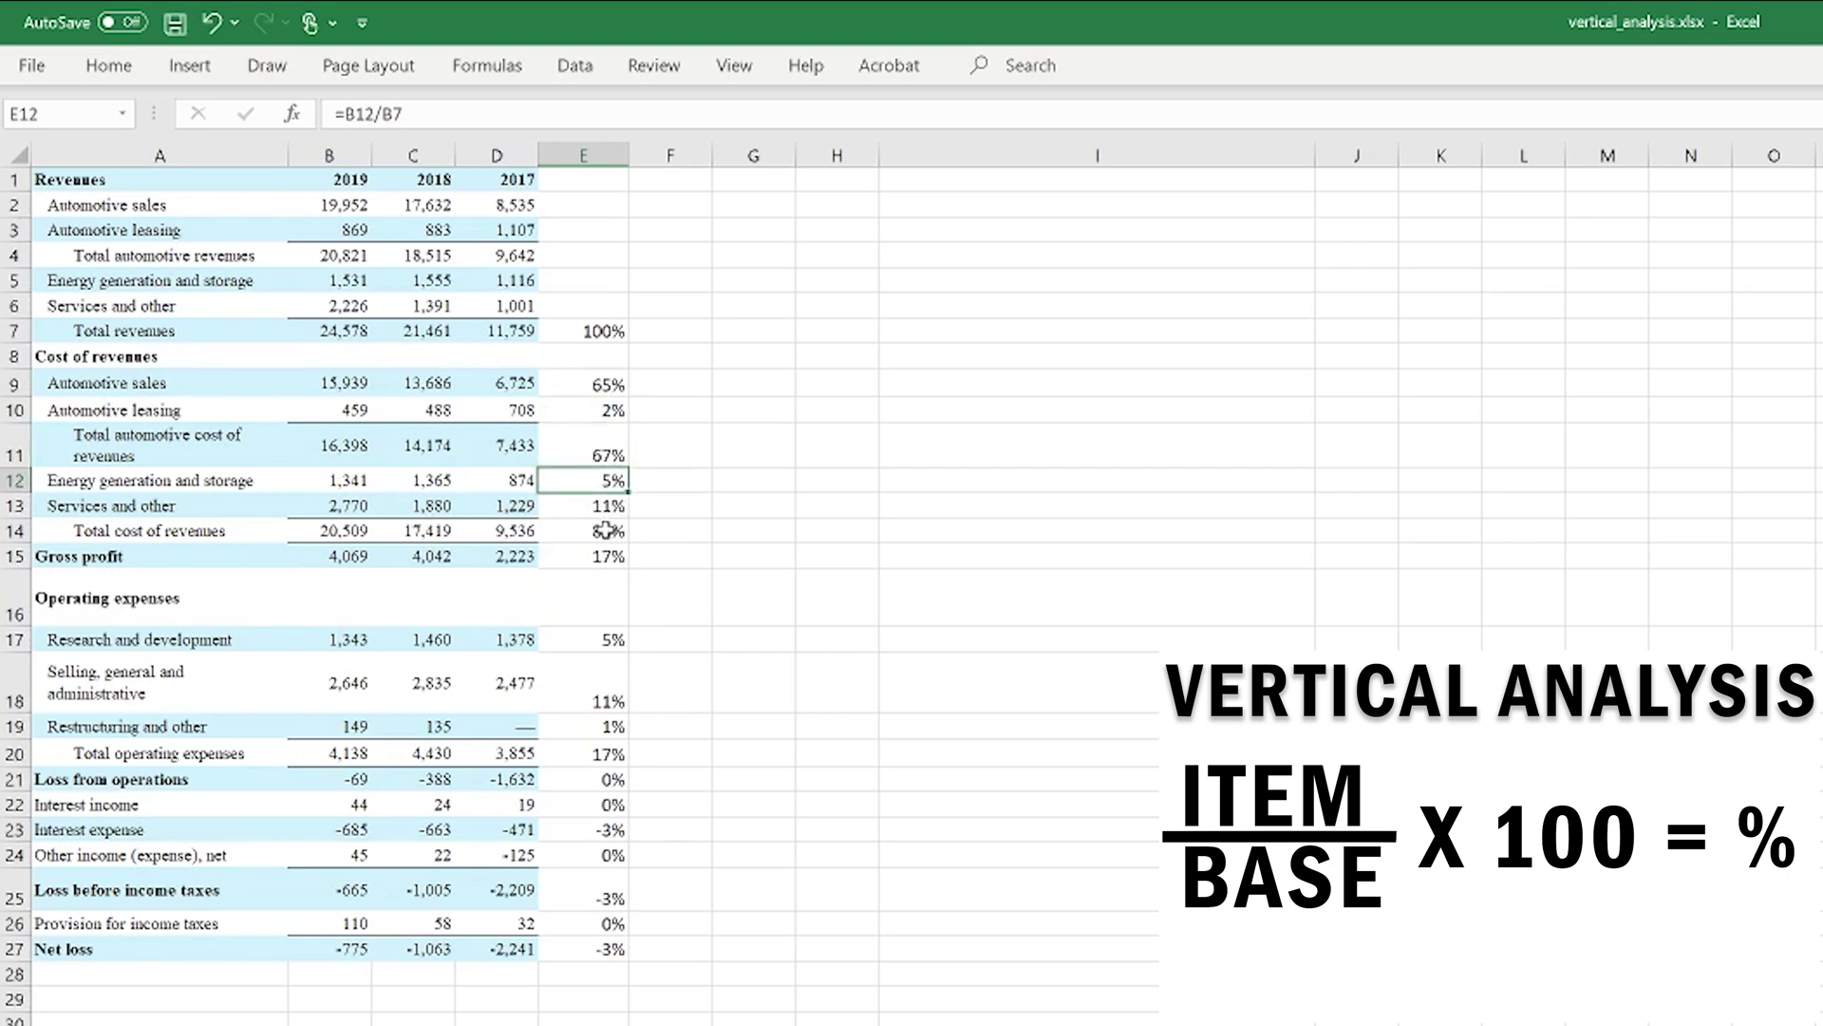
{"action": "left_click", "coordinate": [613, 510]}
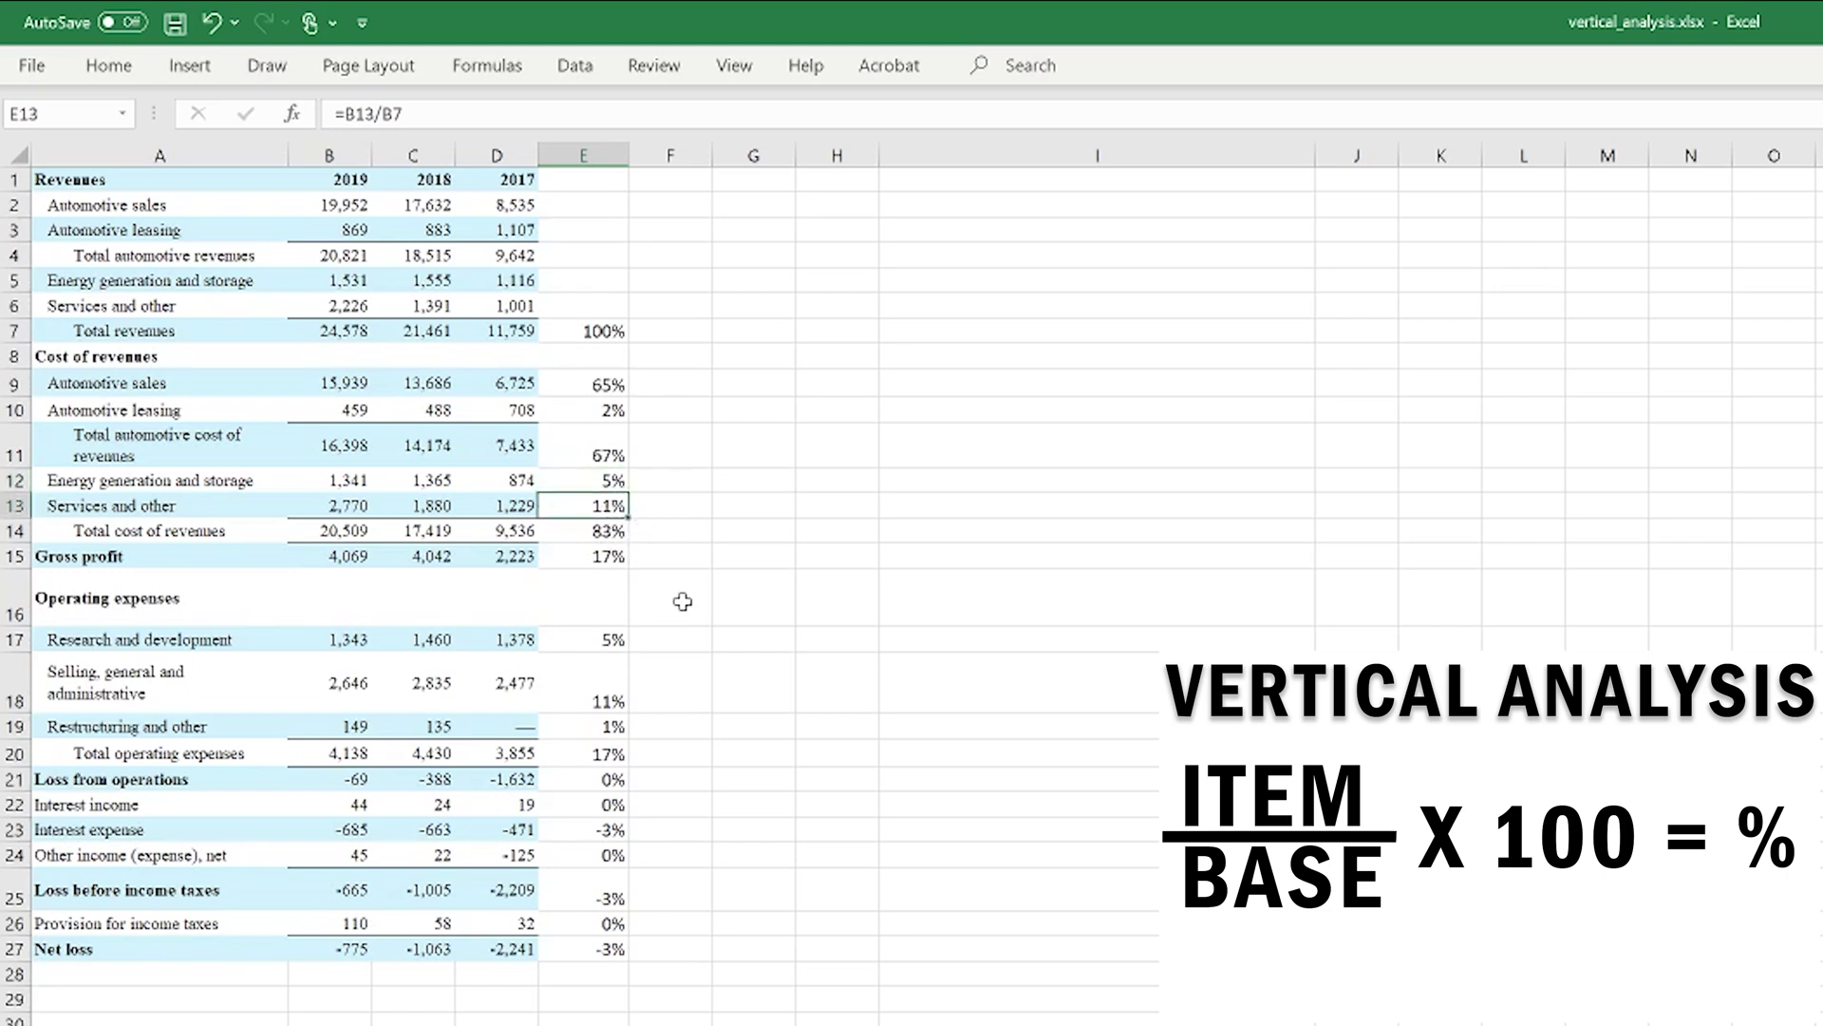
{"action": "left_click", "coordinate": [616, 531]}
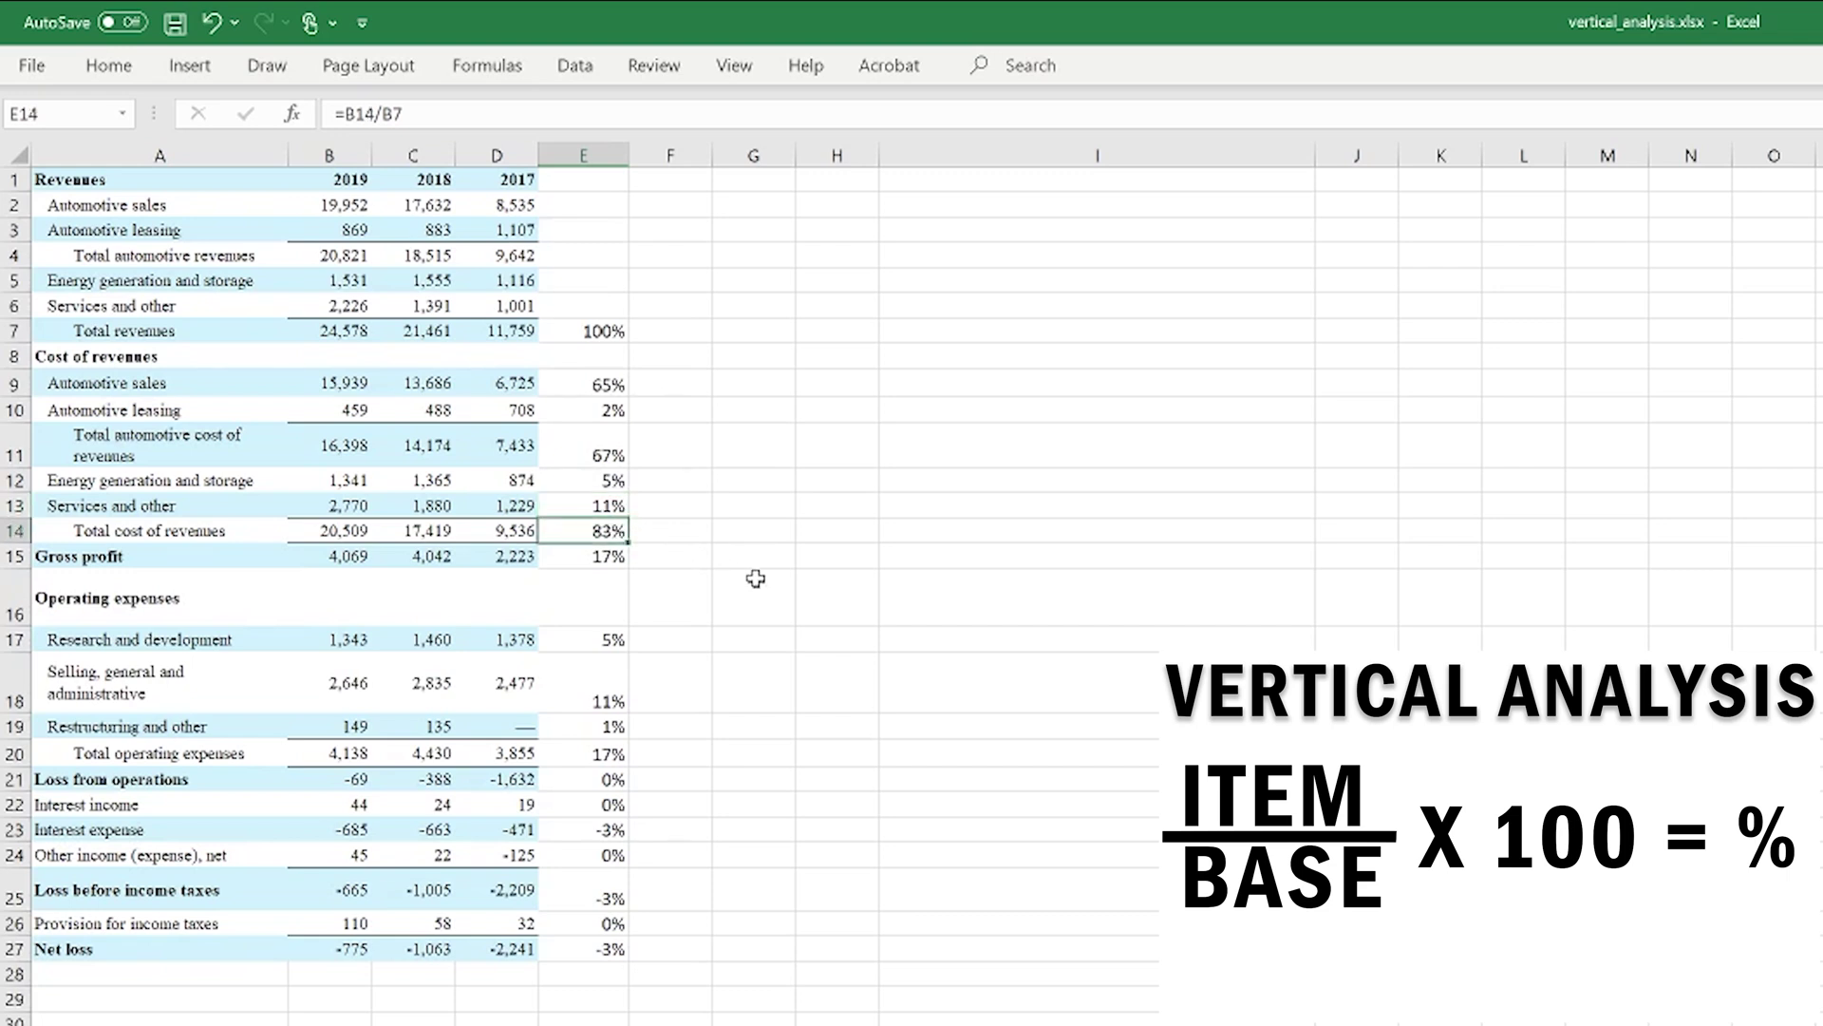
{"action": "left_click", "coordinate": [605, 555]}
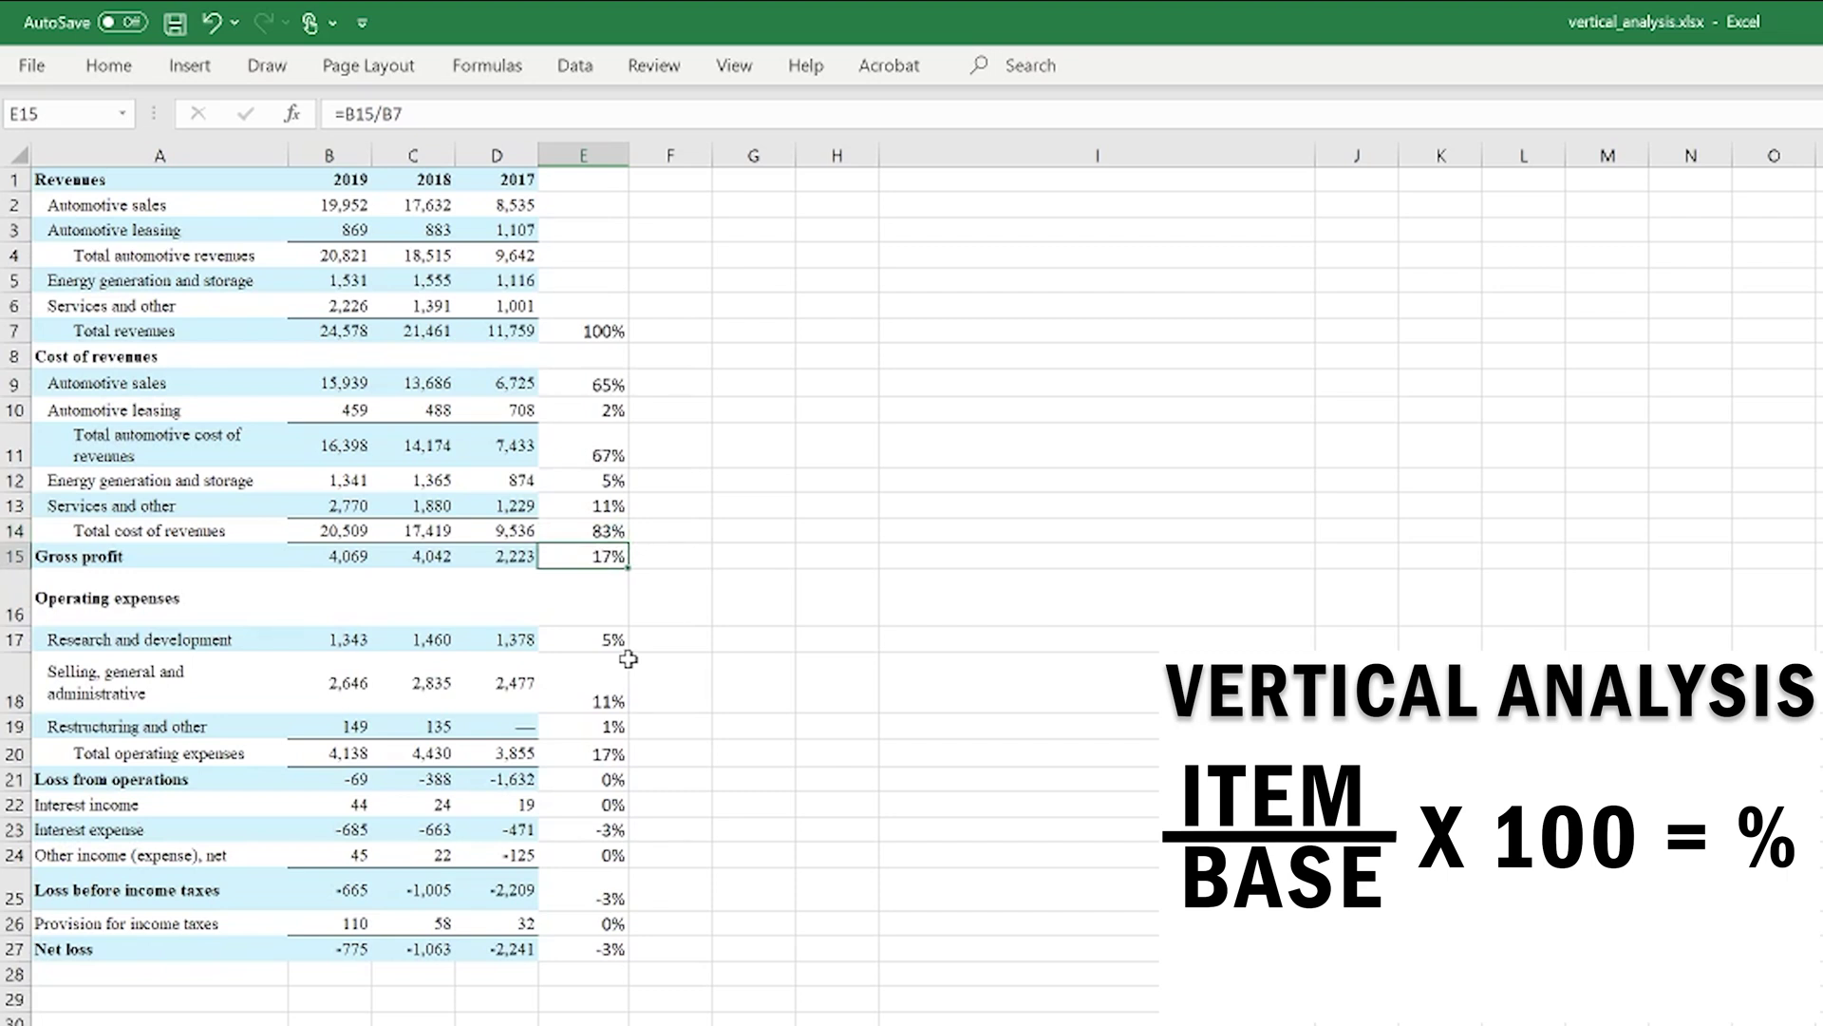
{"action": "left_click", "coordinate": [605, 639]}
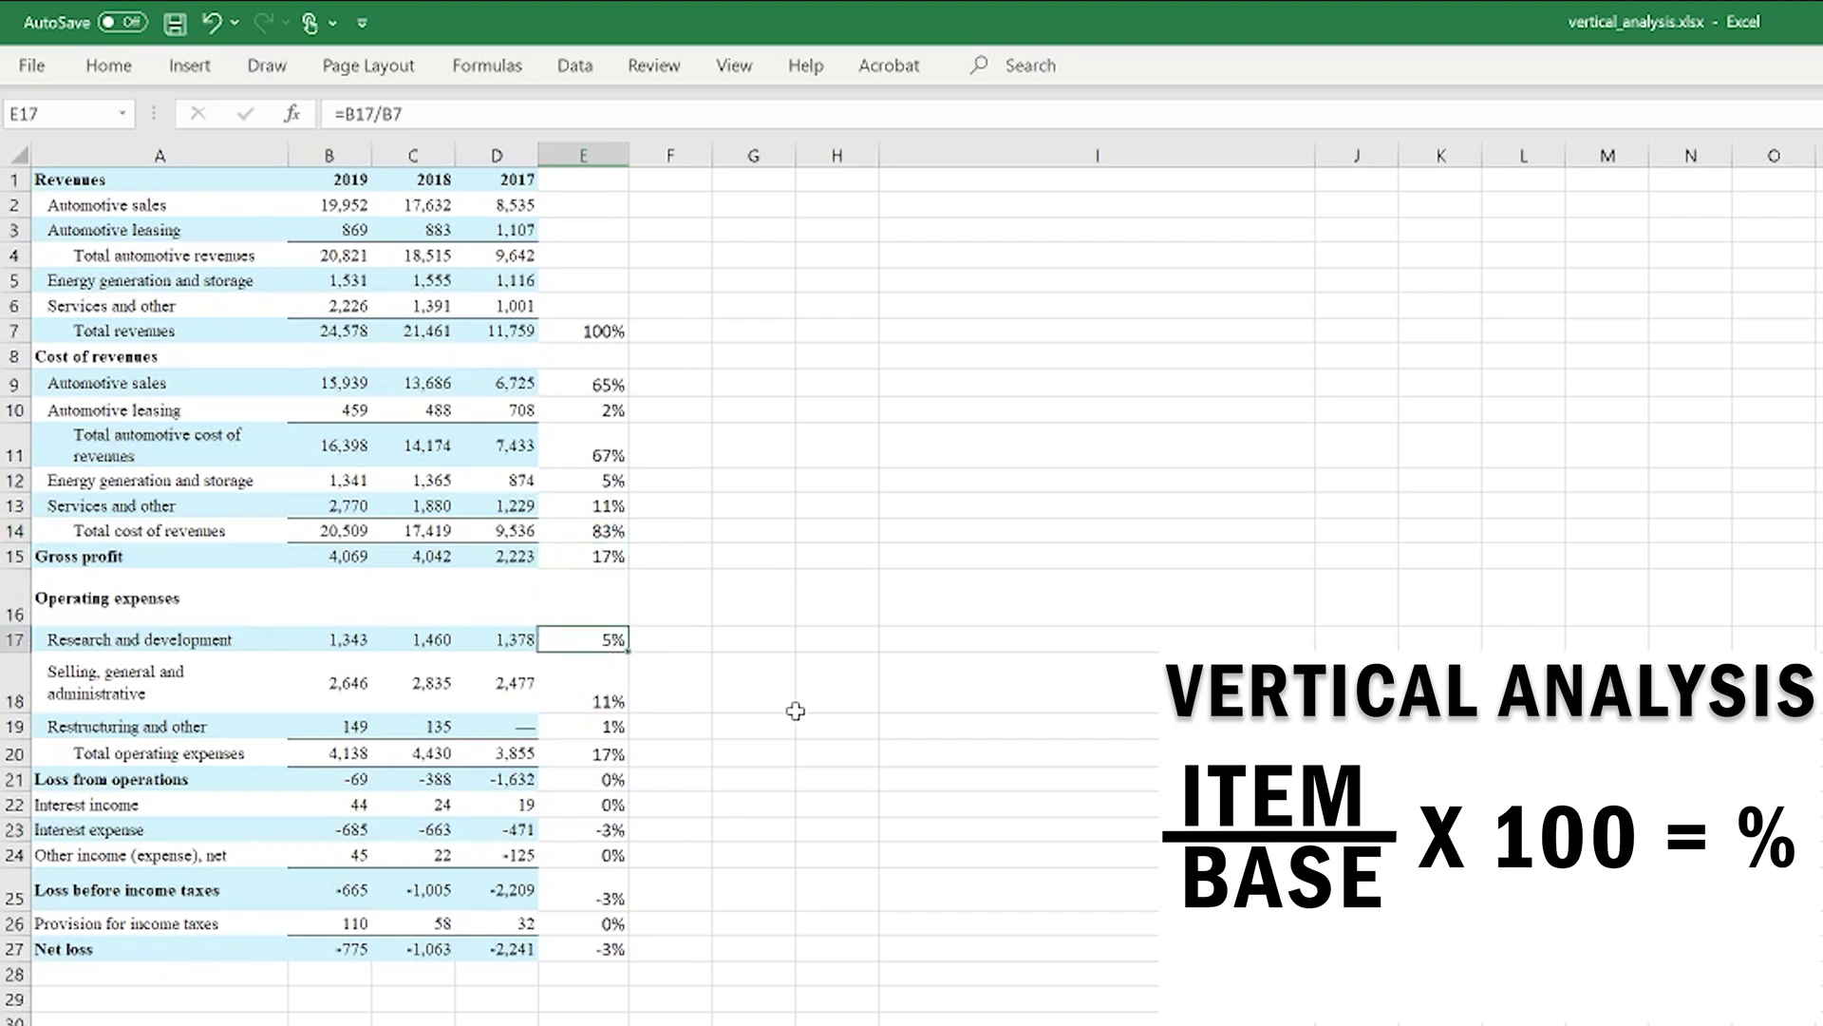
{"action": "left_click", "coordinate": [609, 701]}
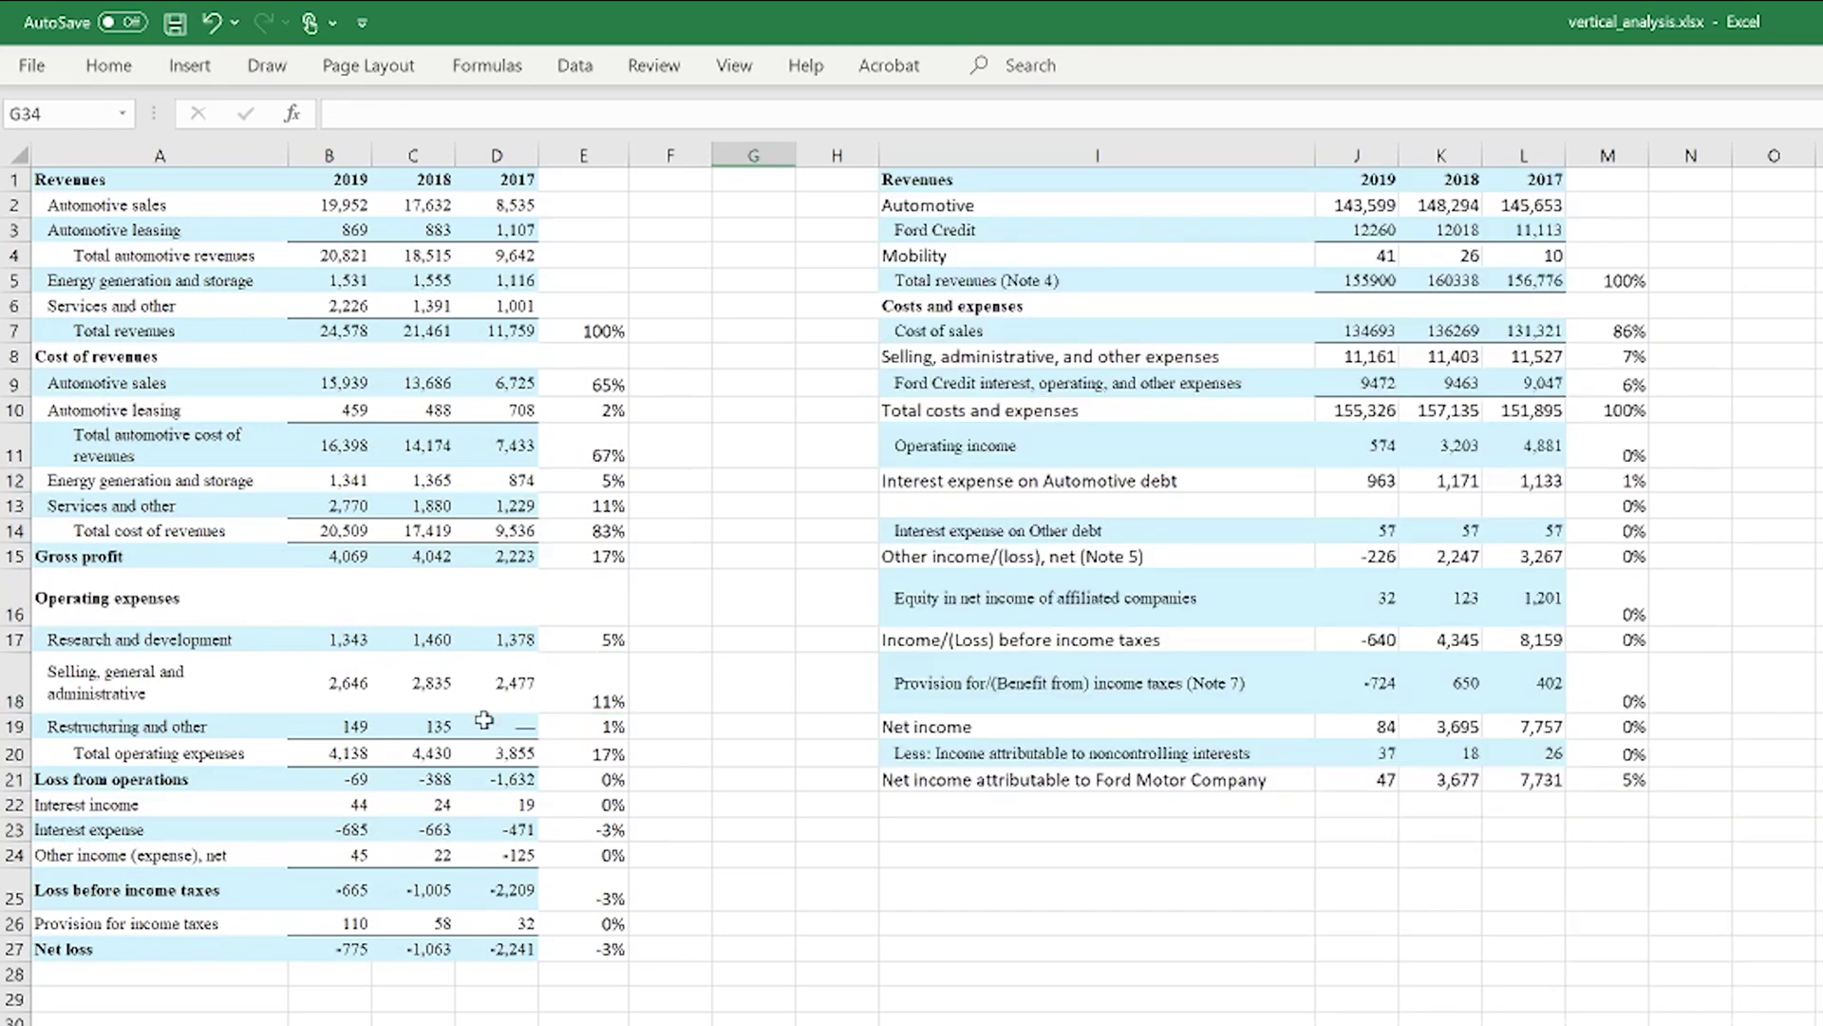
{"action": "left_click", "coordinate": [918, 903]}
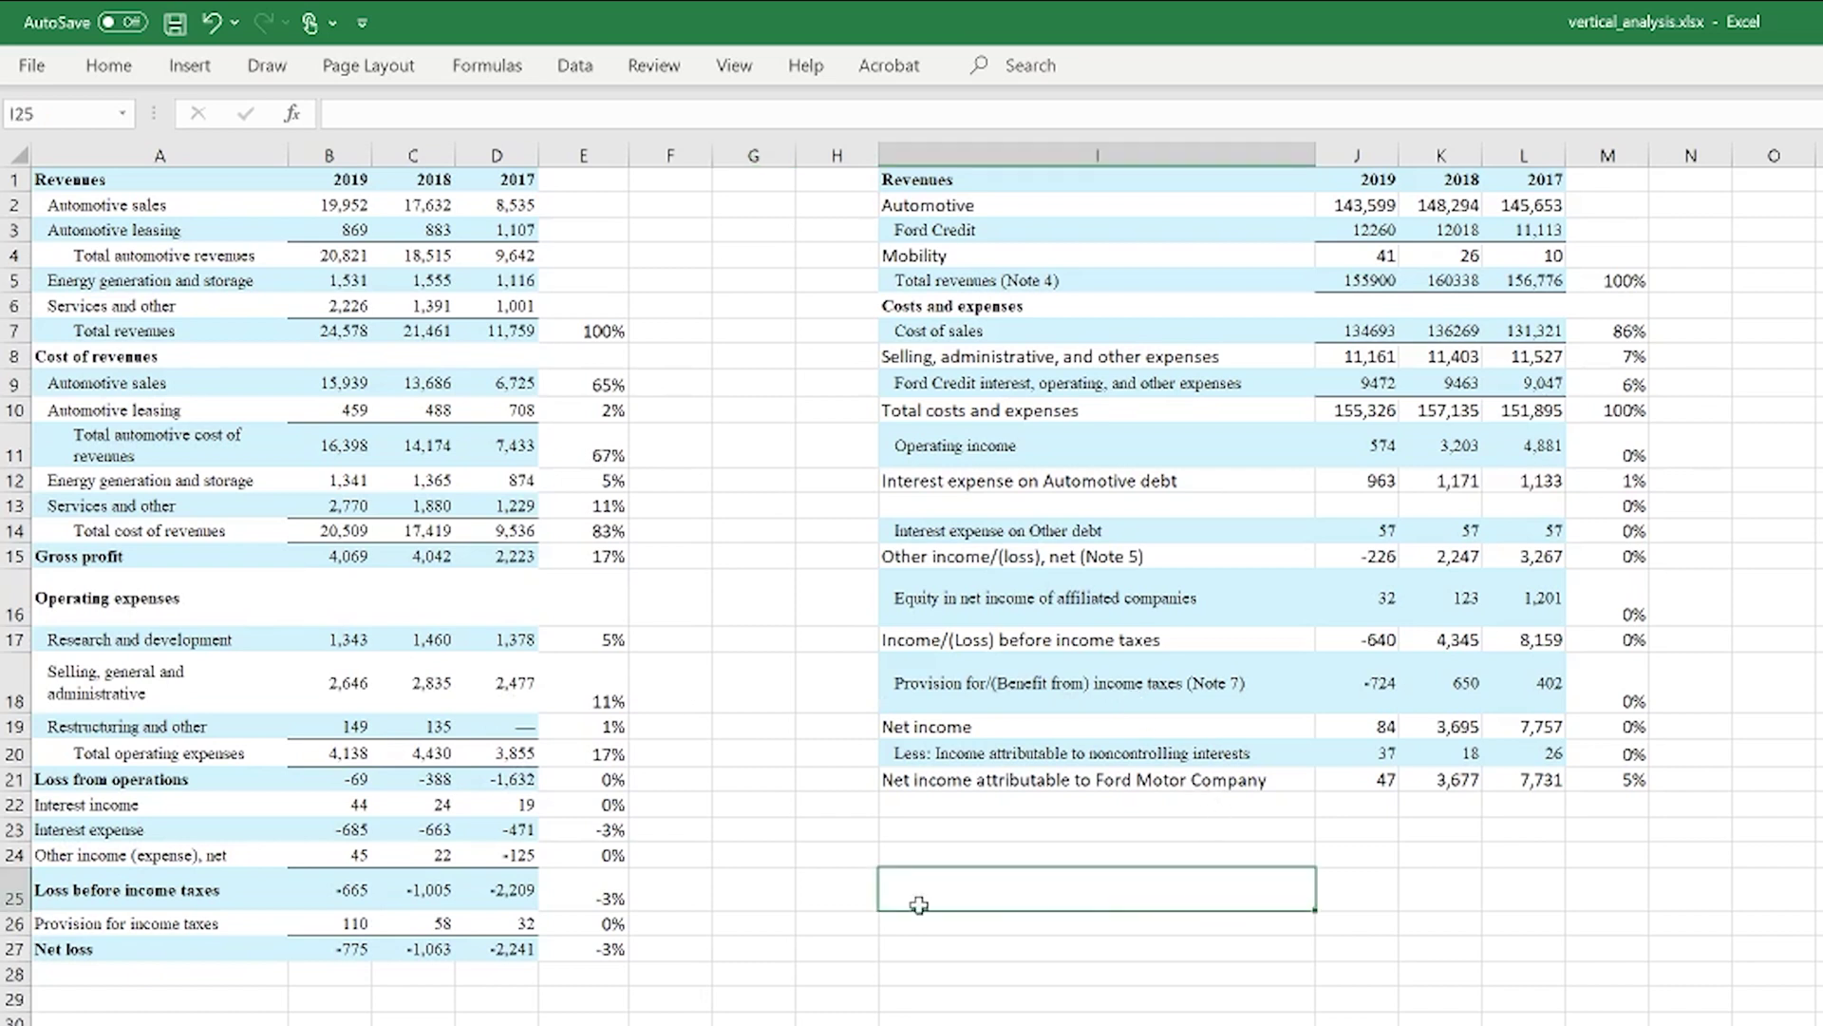
{"action": "left_click", "coordinate": [463, 1005]}
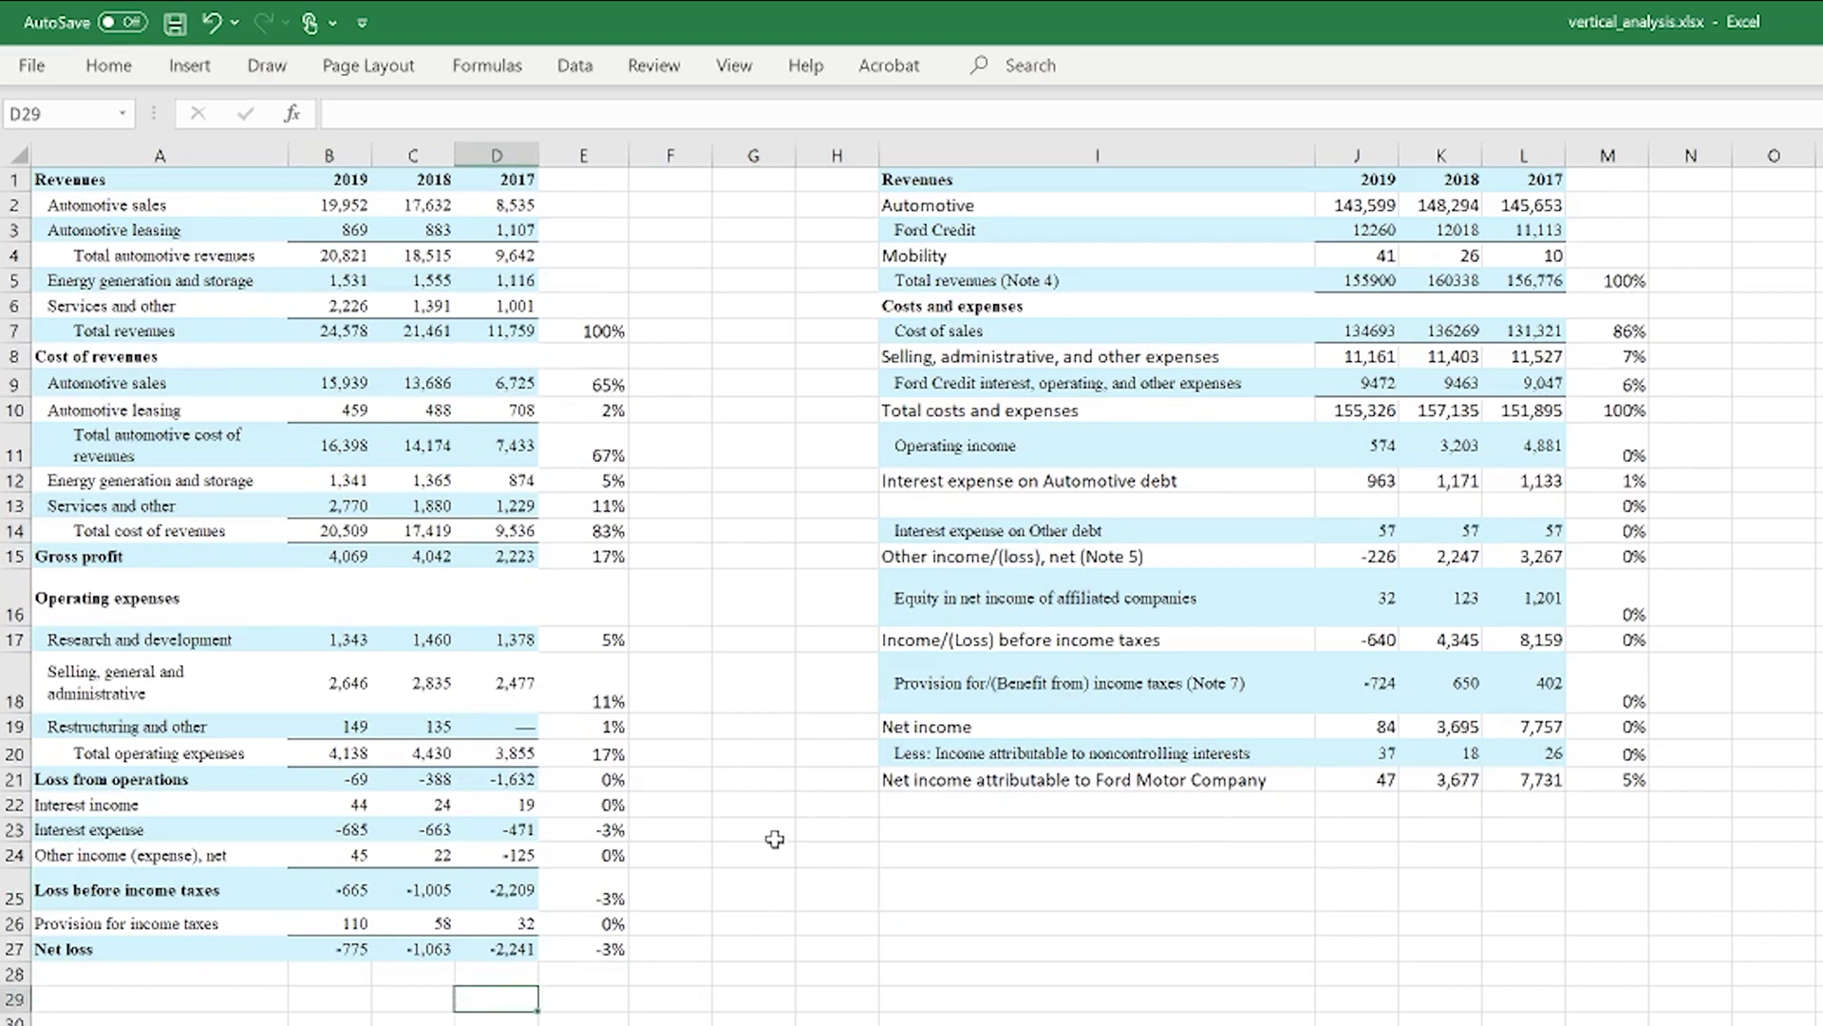
{"action": "left_click", "coordinate": [1074, 805]}
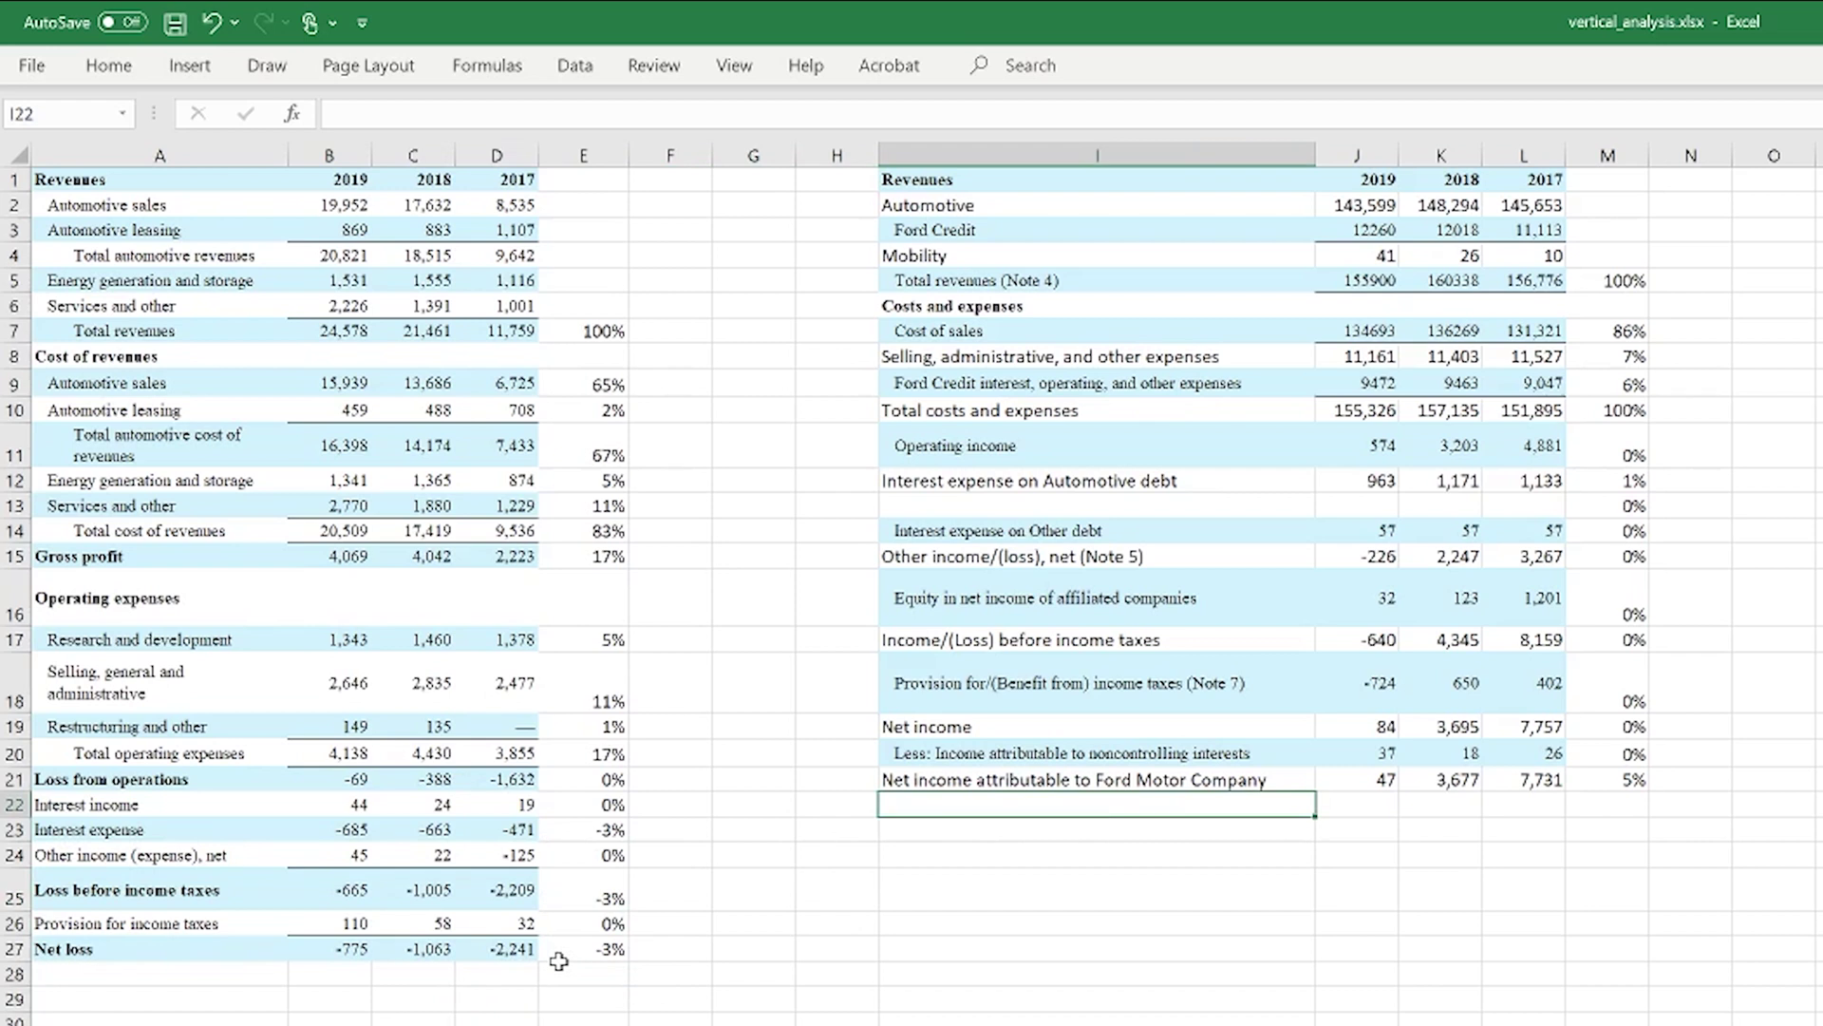
{"action": "key", "text": "ctrl+z"}
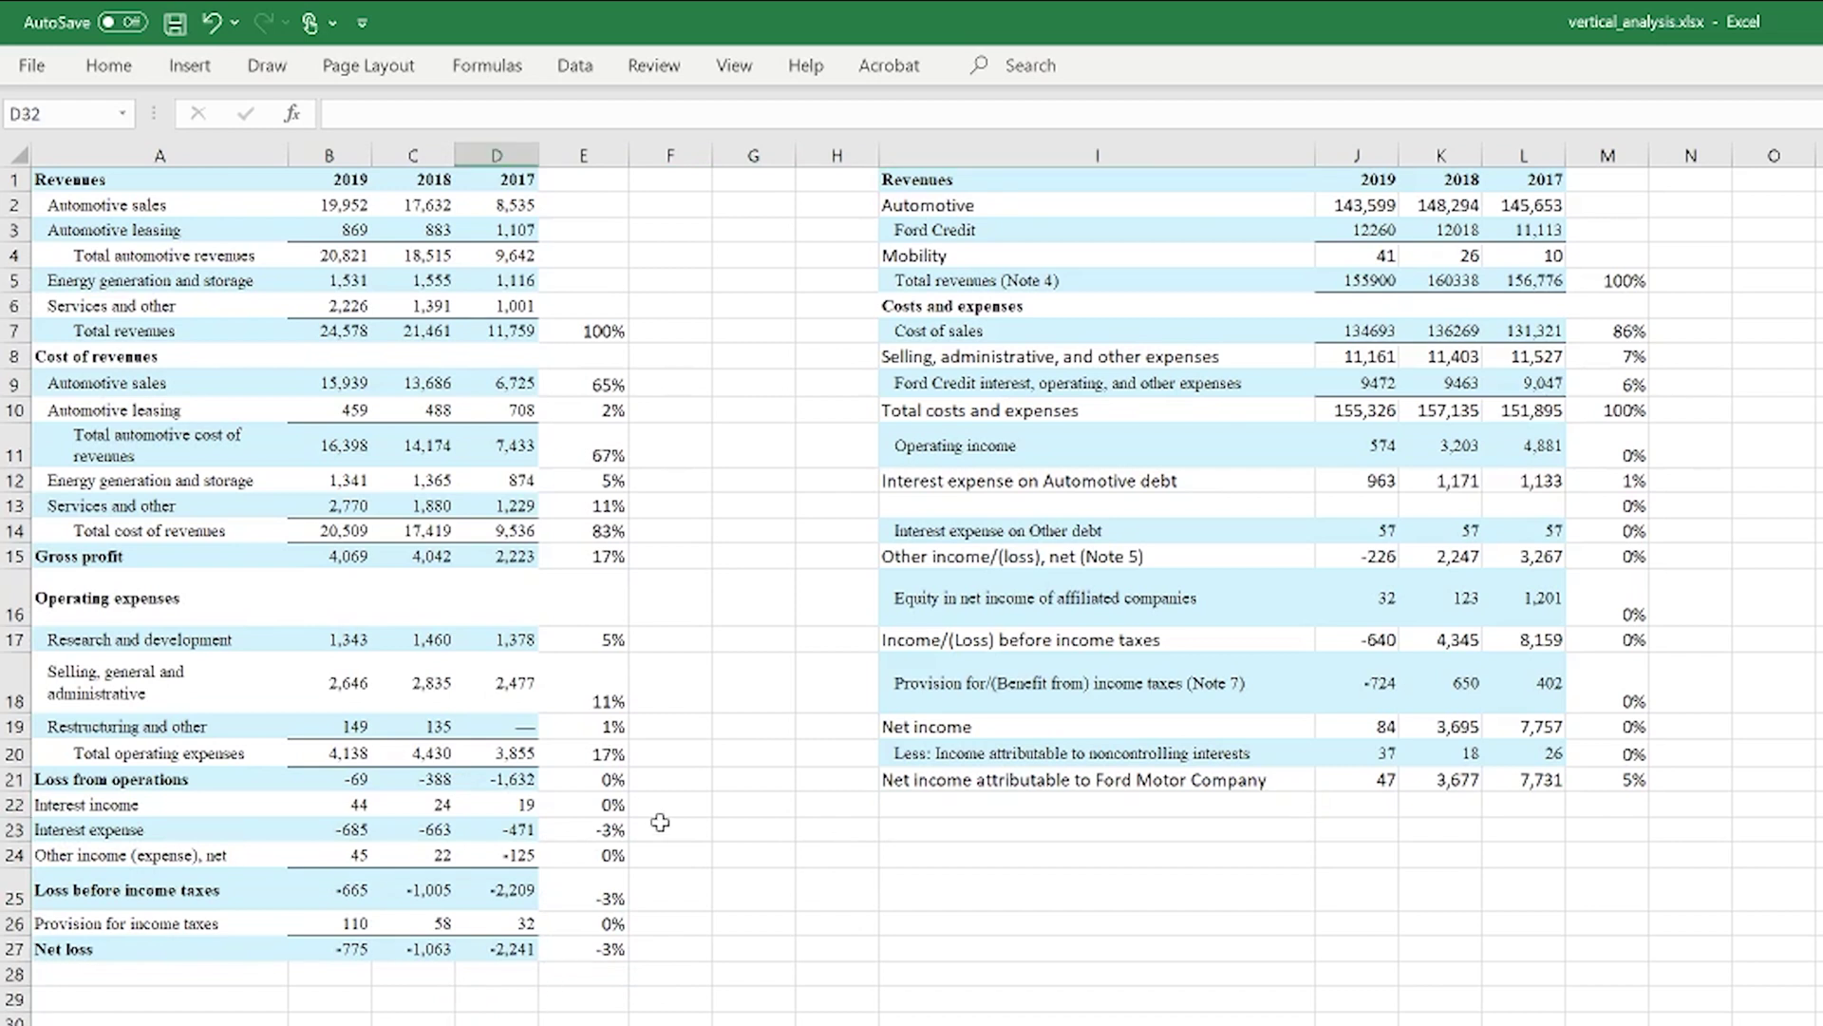
{"action": "left_click", "coordinate": [177, 538]}
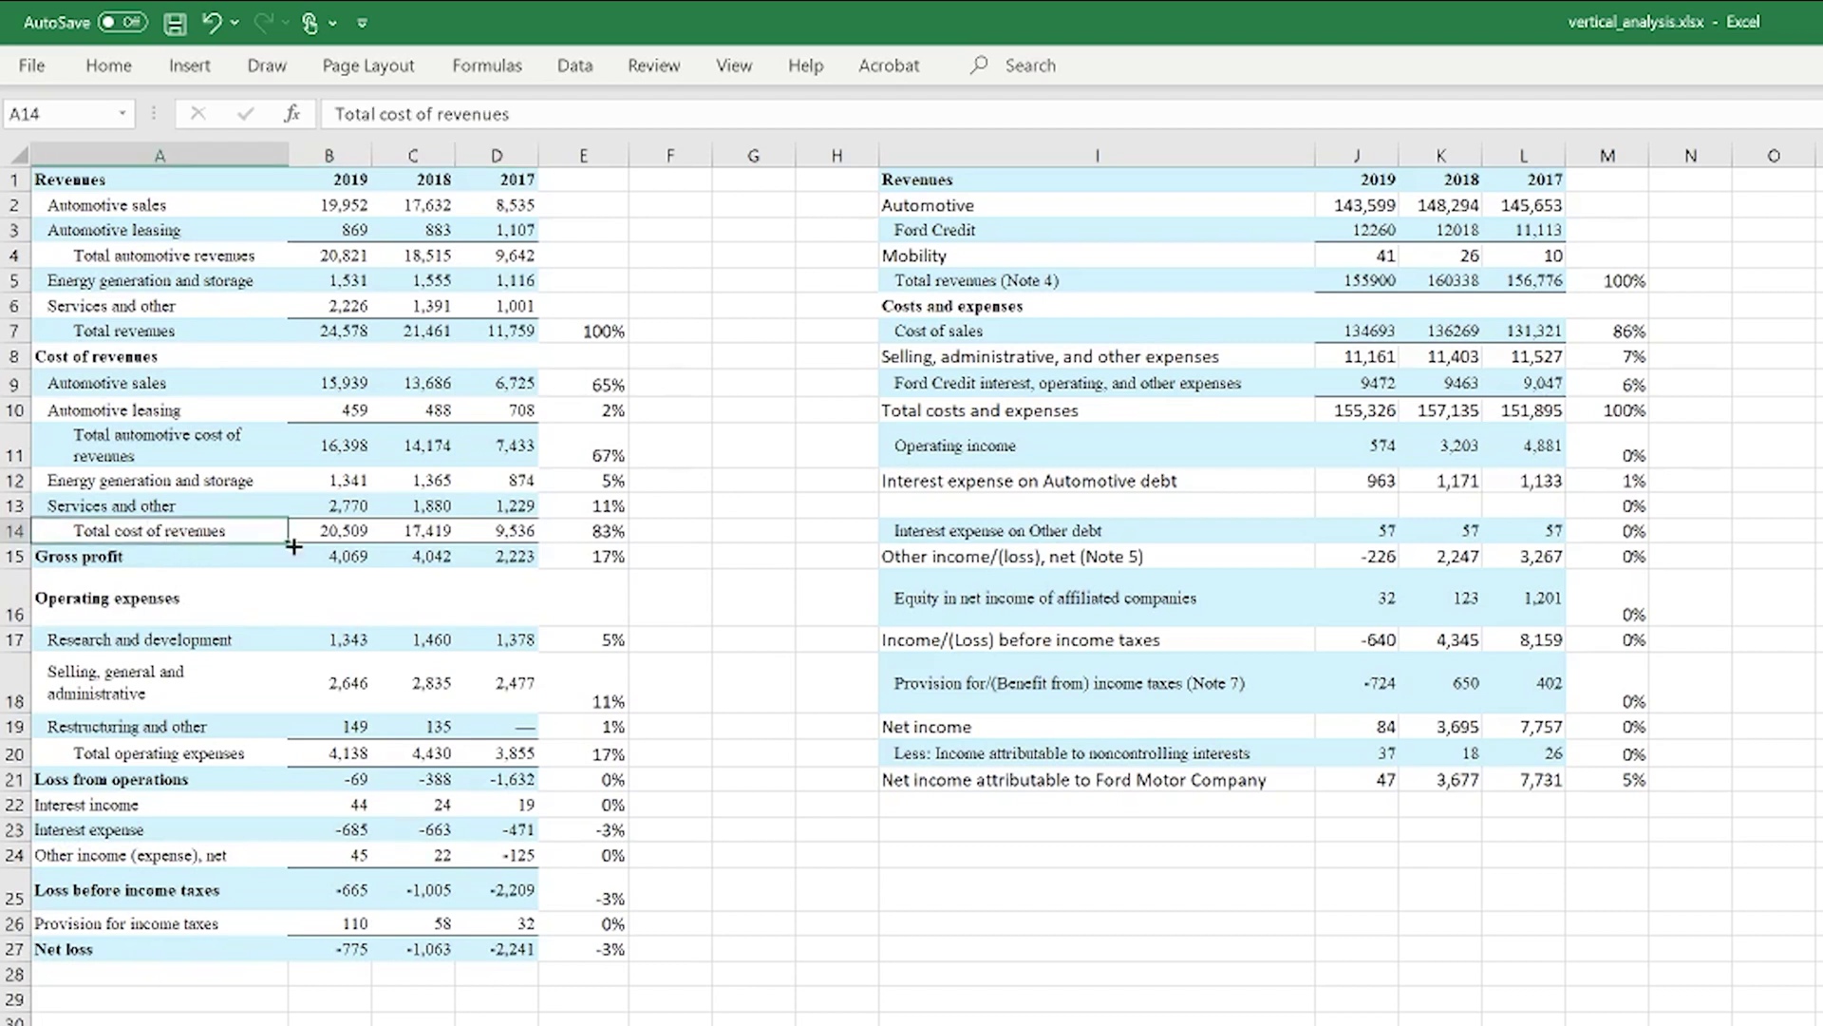
{"action": "left_click", "coordinate": [609, 553]}
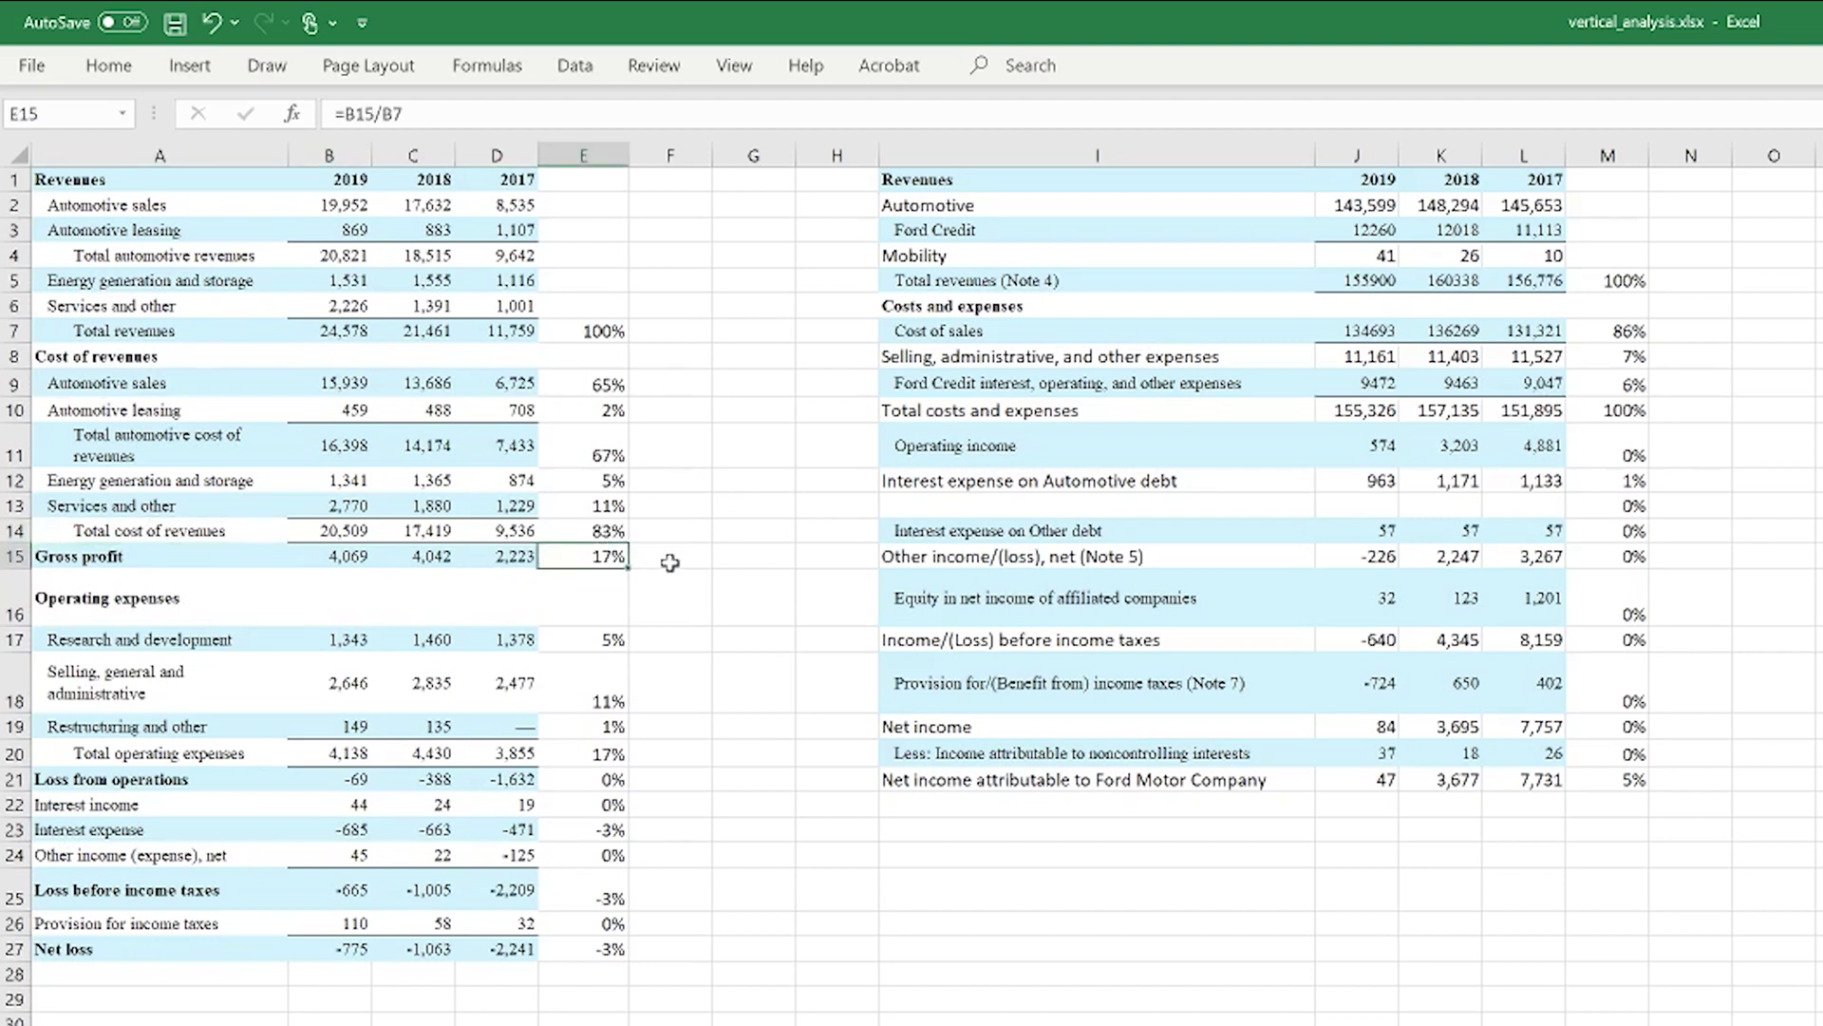
{"action": "left_click", "coordinate": [617, 533]}
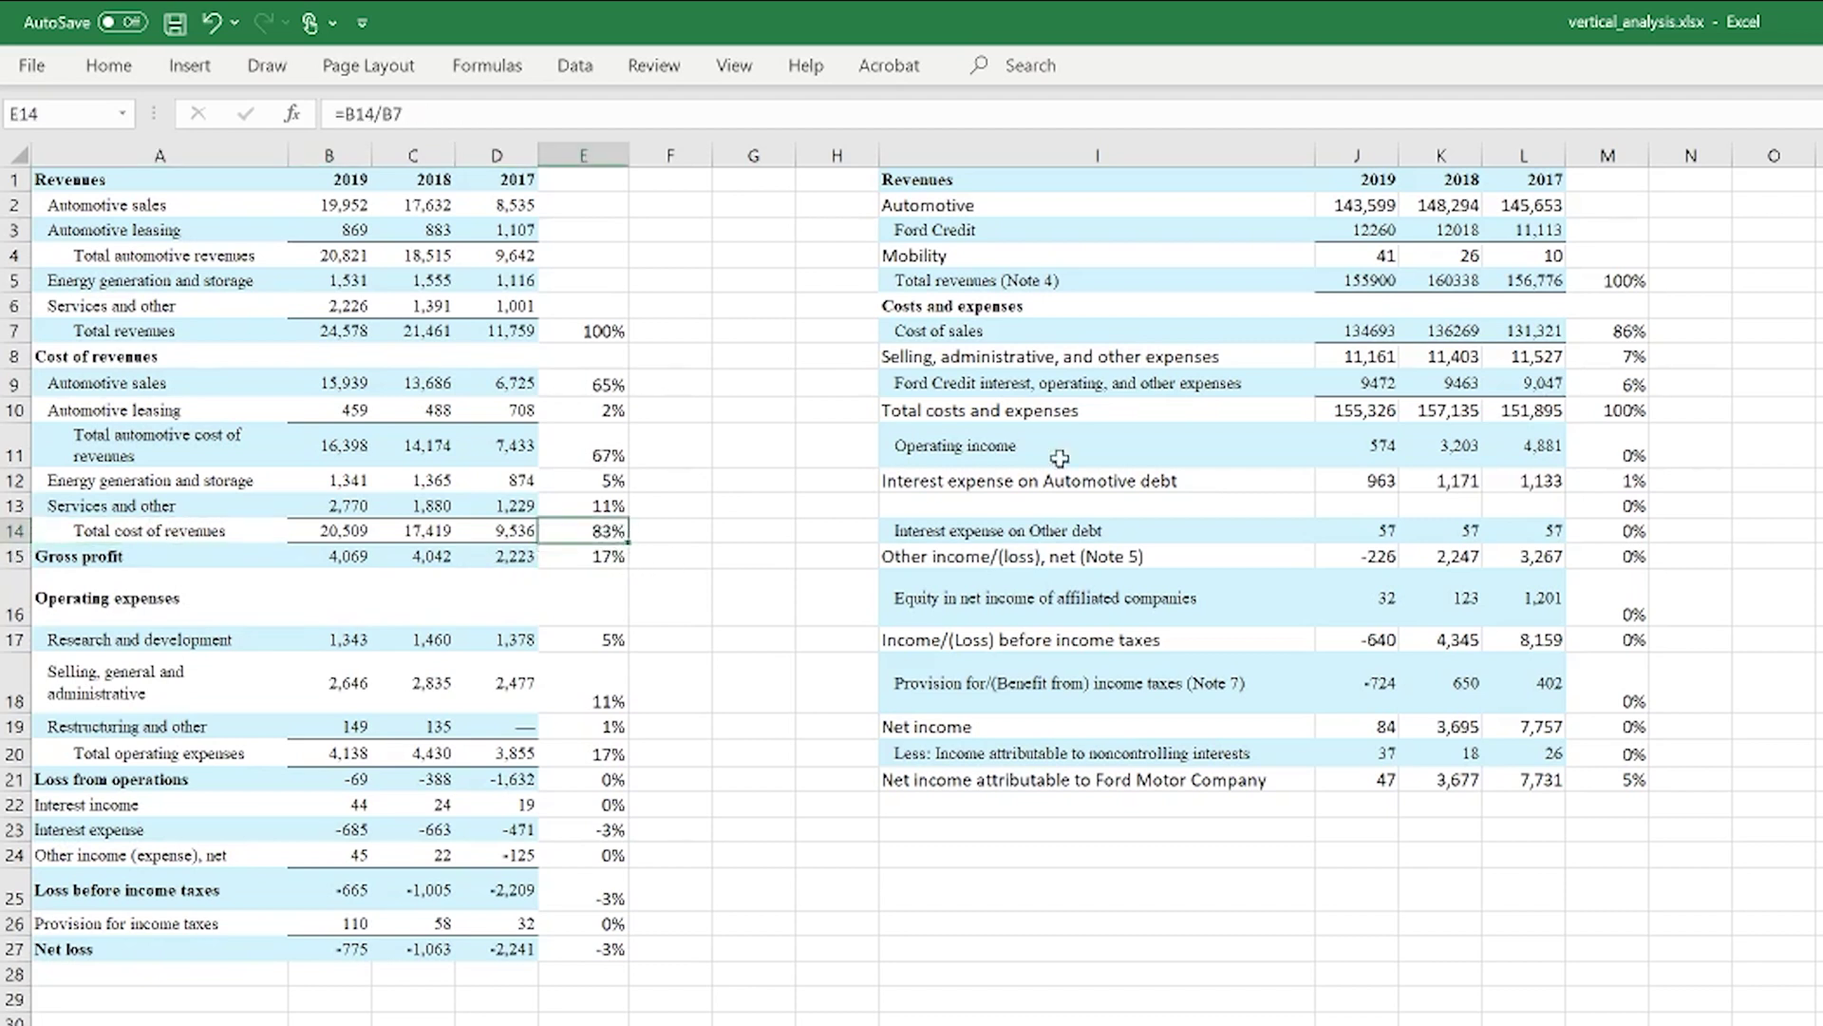
{"action": "left_click", "coordinate": [931, 332]}
{"action": "left_click", "coordinate": [1627, 329]}
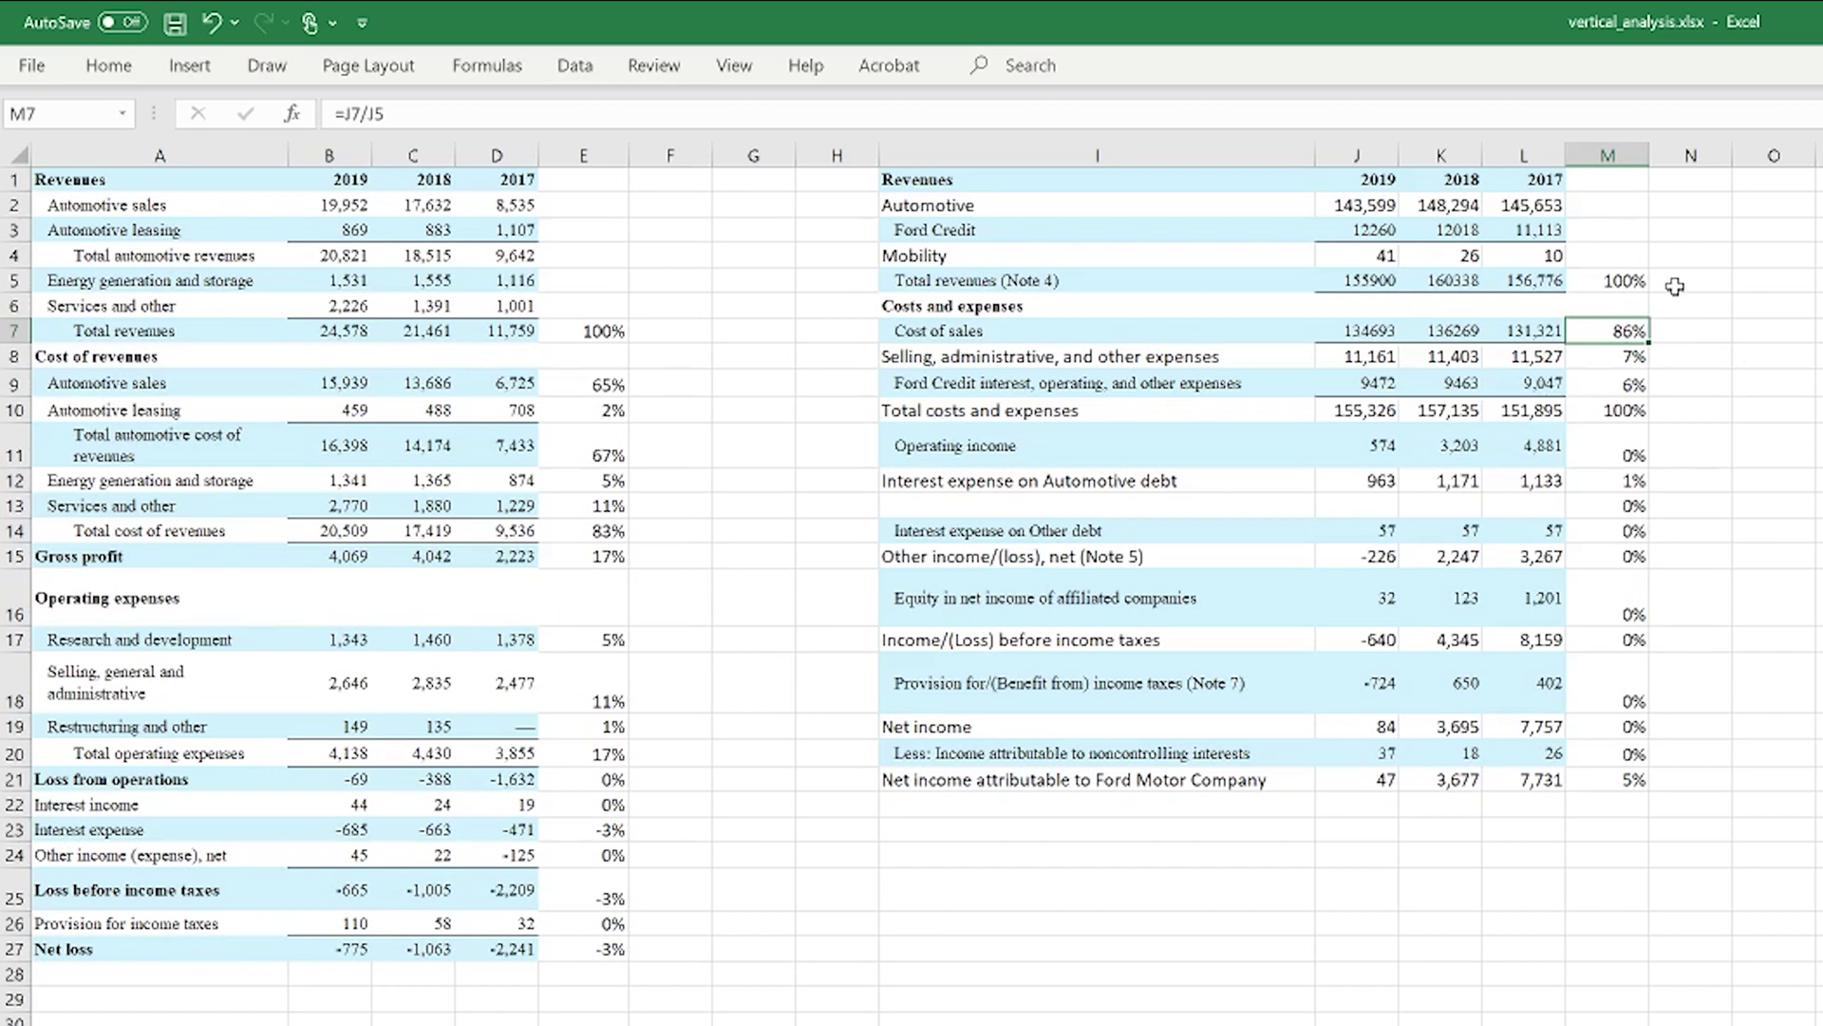
{"action": "key", "text": "Down"}
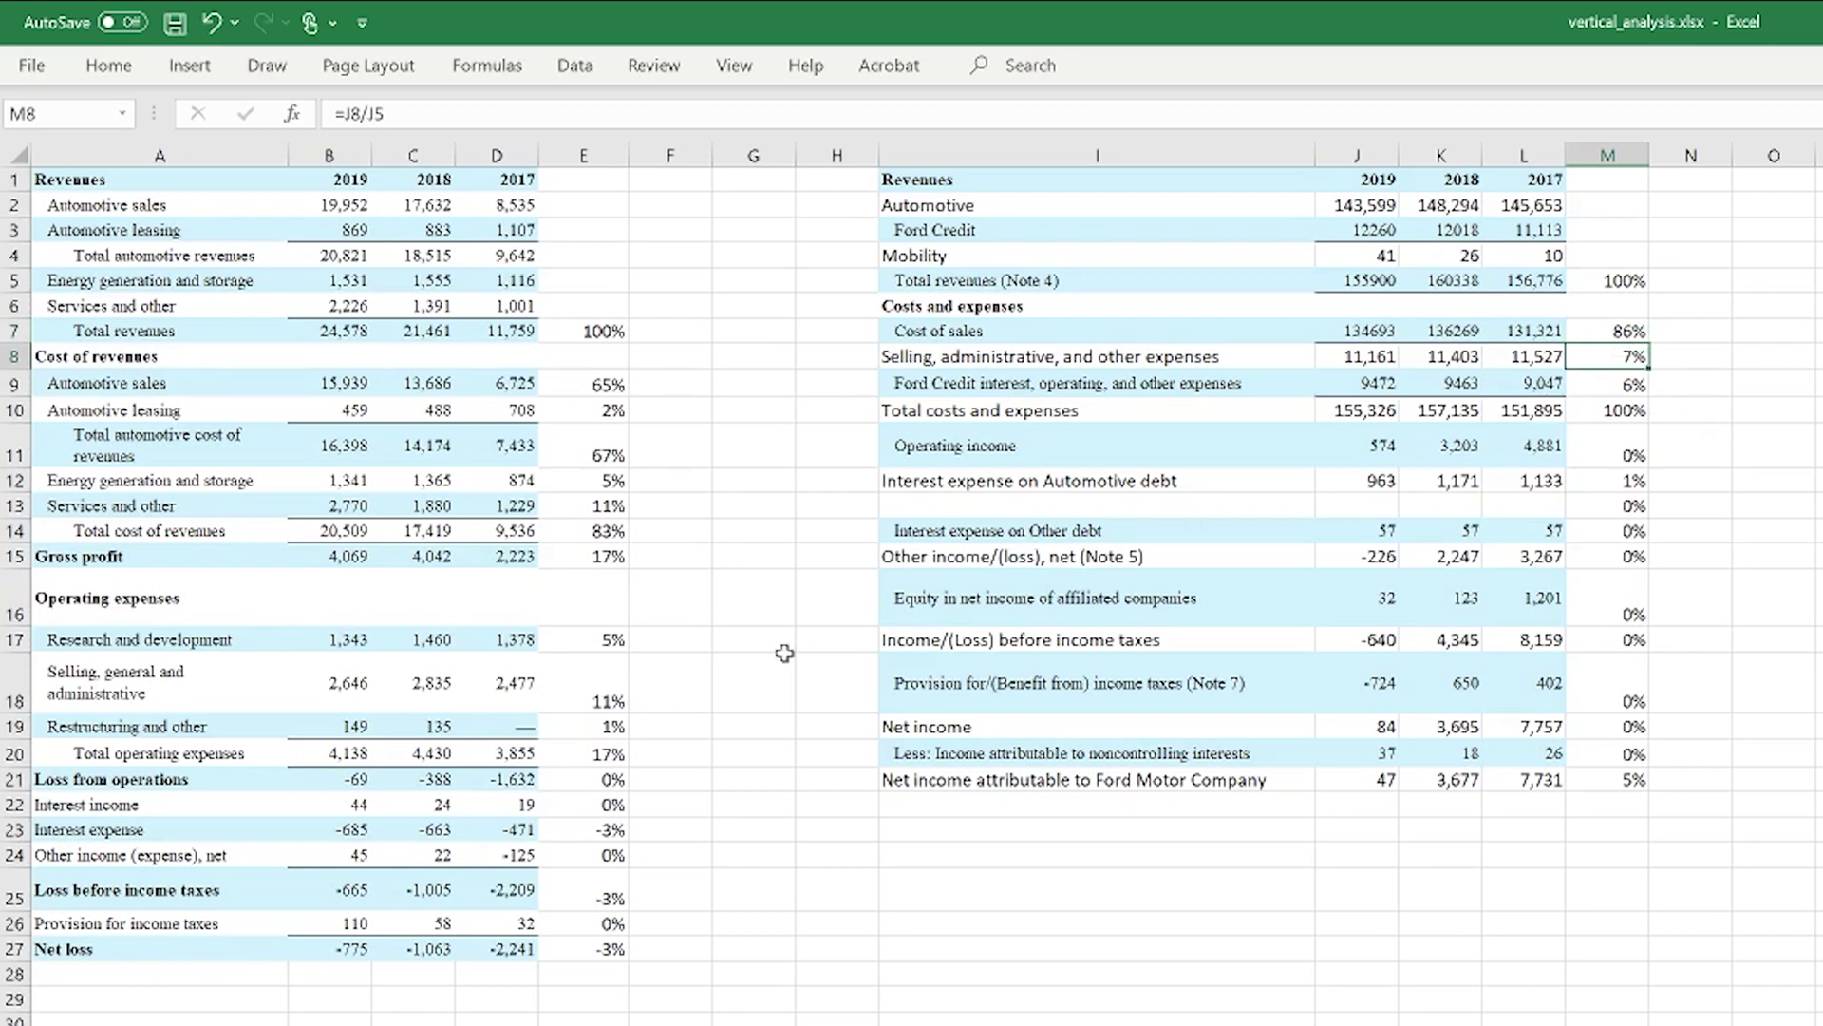
{"action": "left_click", "coordinate": [615, 688]}
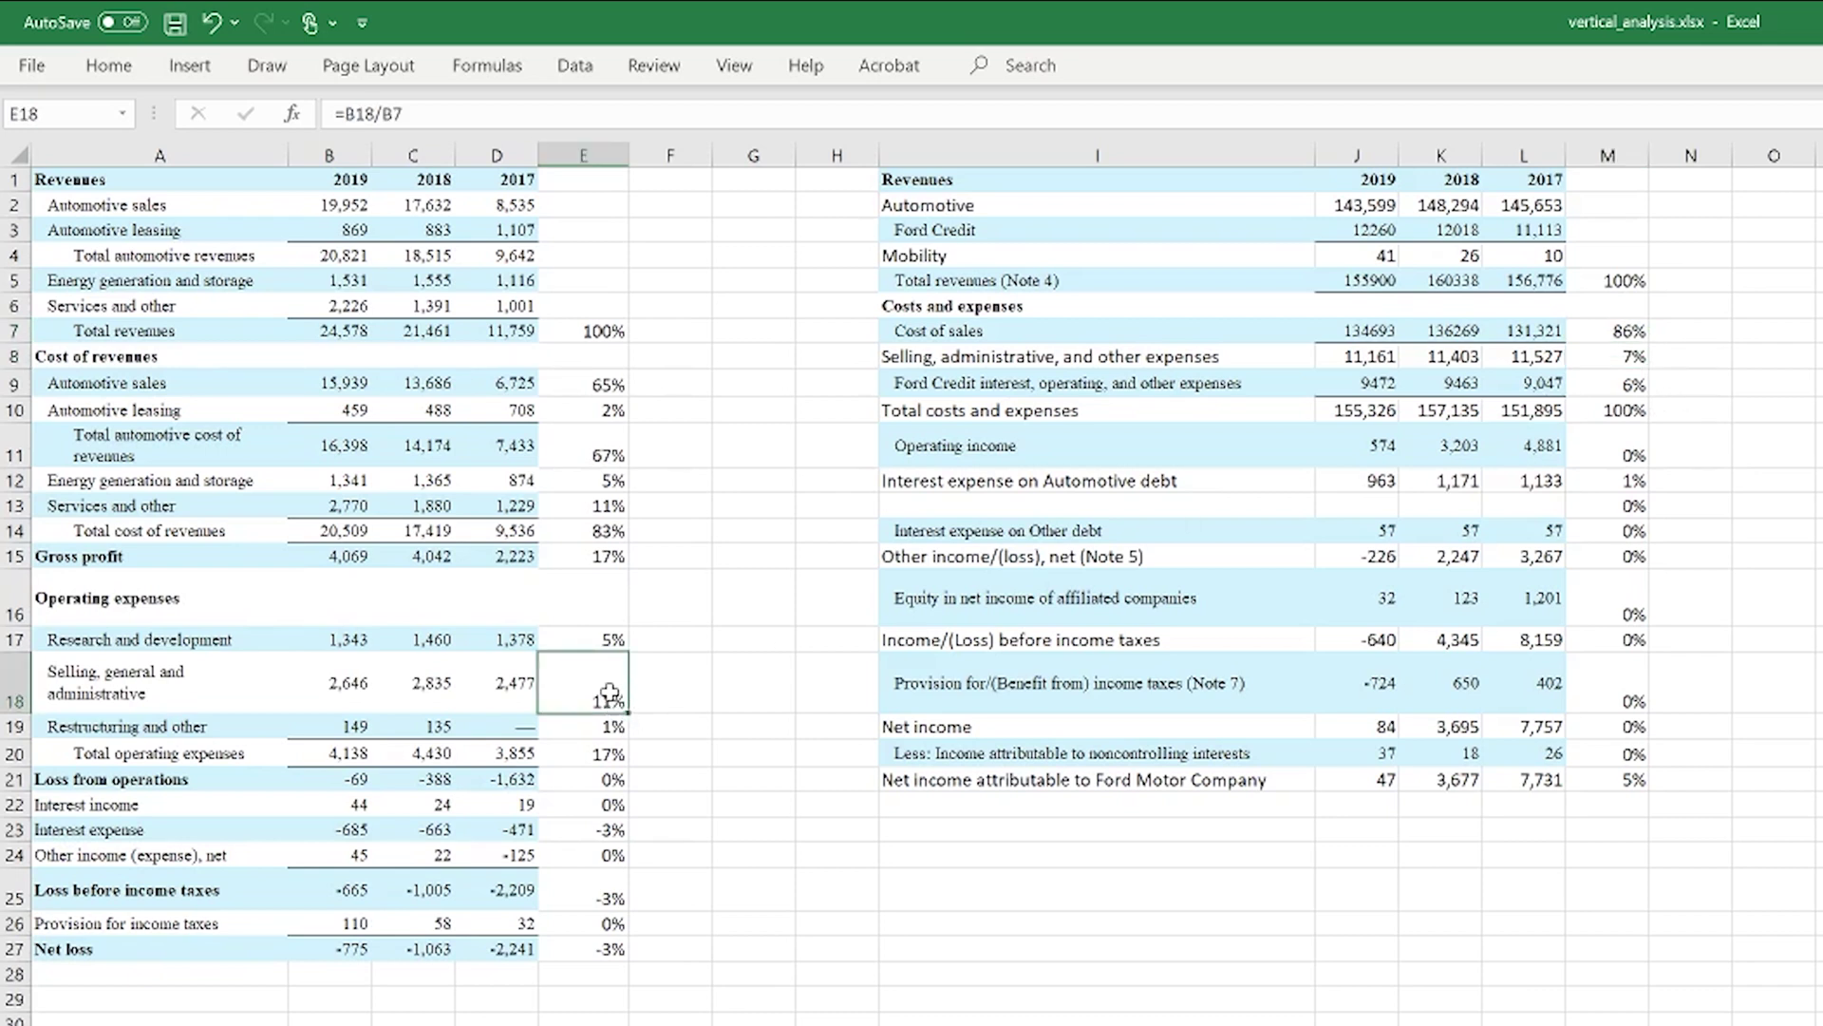
{"action": "left_click", "coordinate": [754, 1023]}
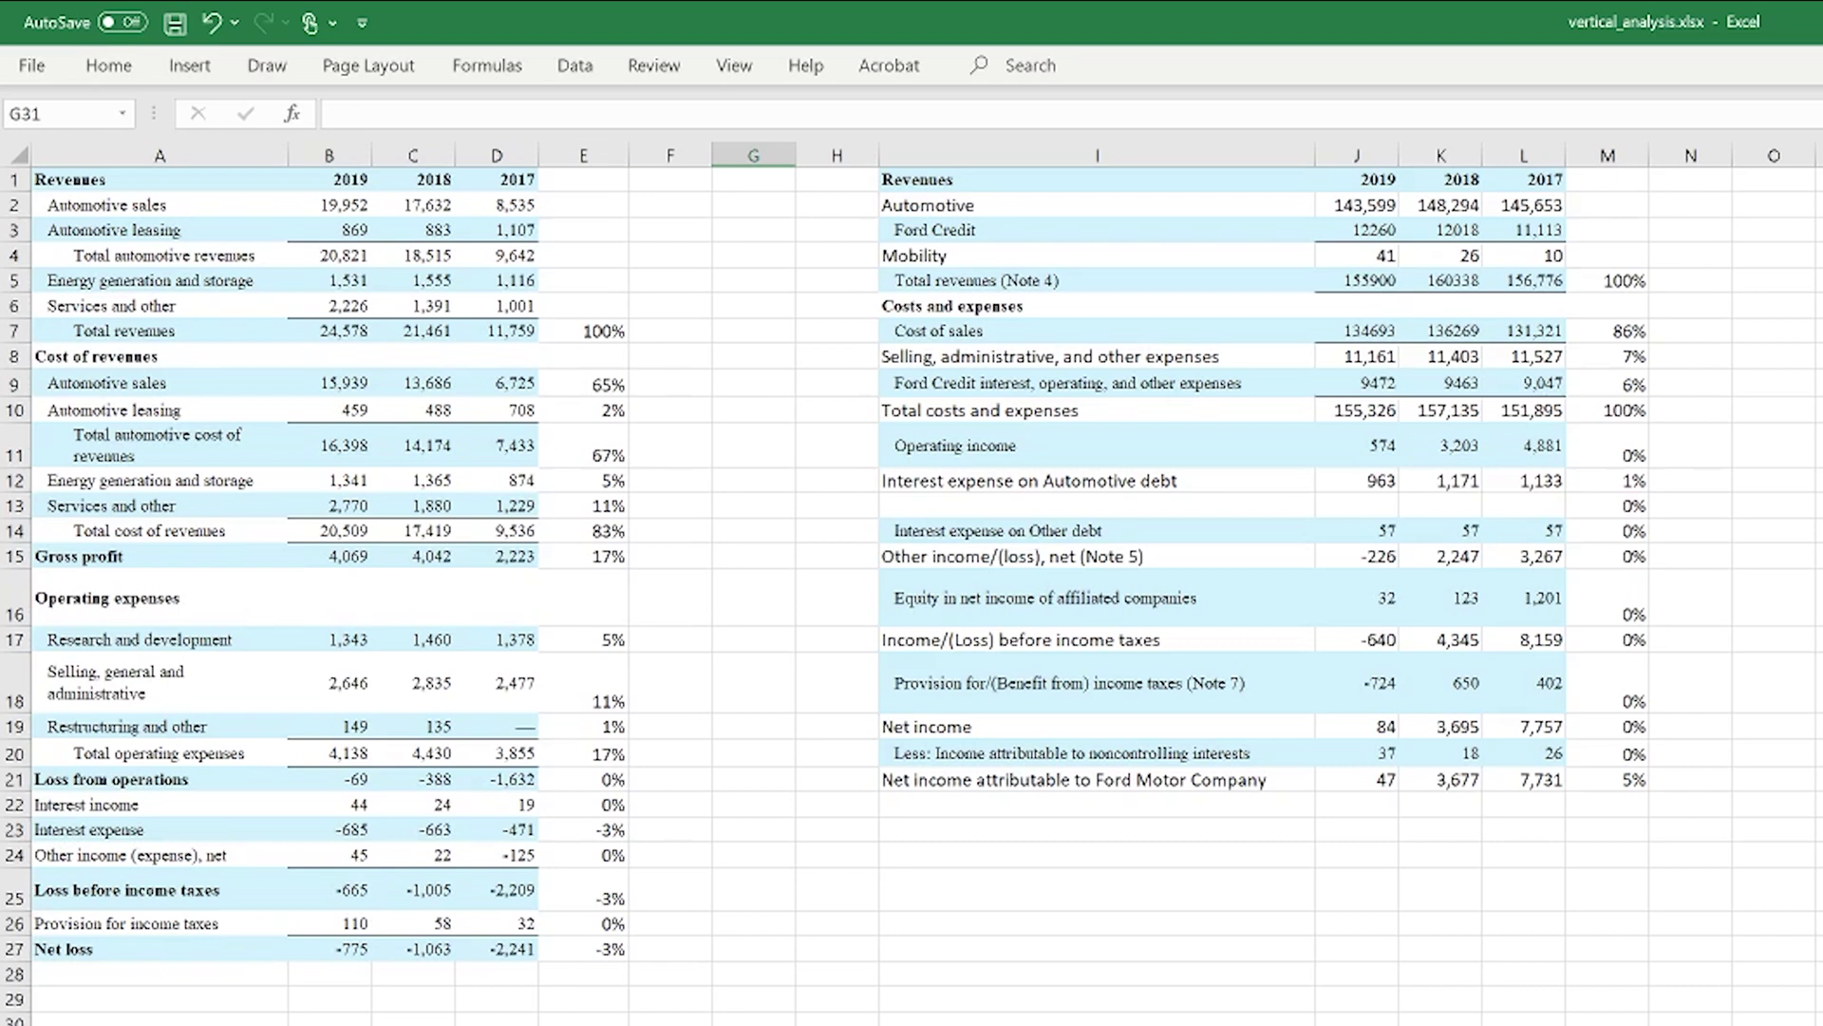